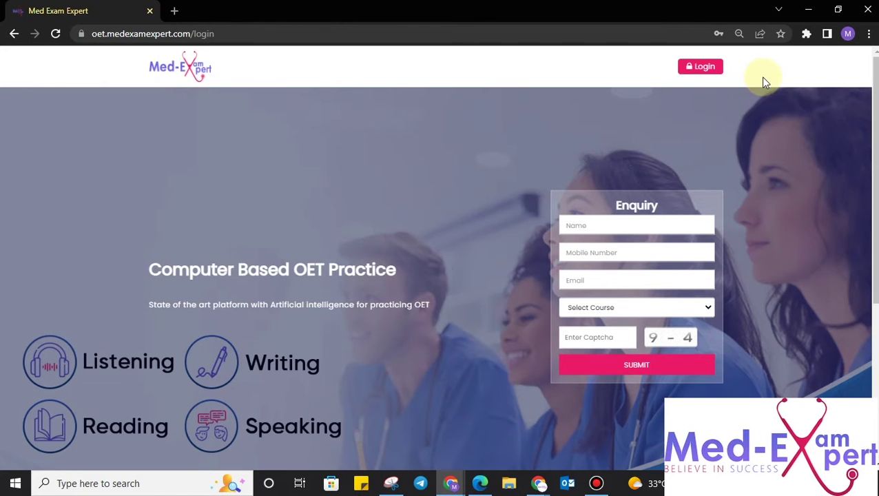
Open the sign-in dialog from the top of the OET practice home page.
{"action": "scroll", "coordinate": [763, 82], "scroll_direction": "up", "scroll_amount": 3}
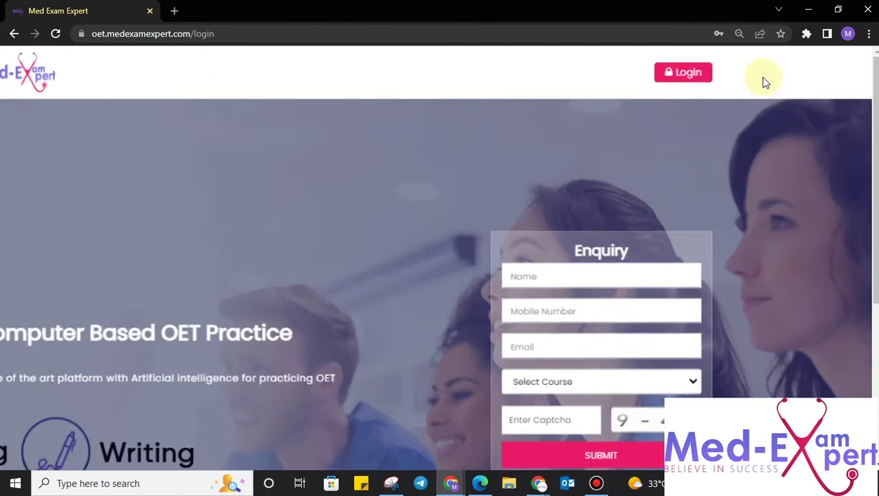
{"action": "left_click", "coordinate": [698, 81]}
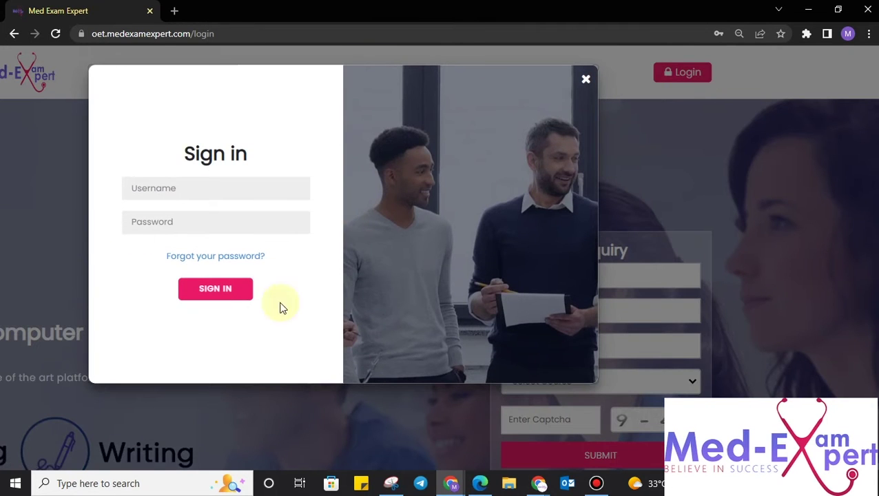
Sign in using the first saved student login suggested by the browser.
{"action": "left_click", "coordinate": [207, 186]}
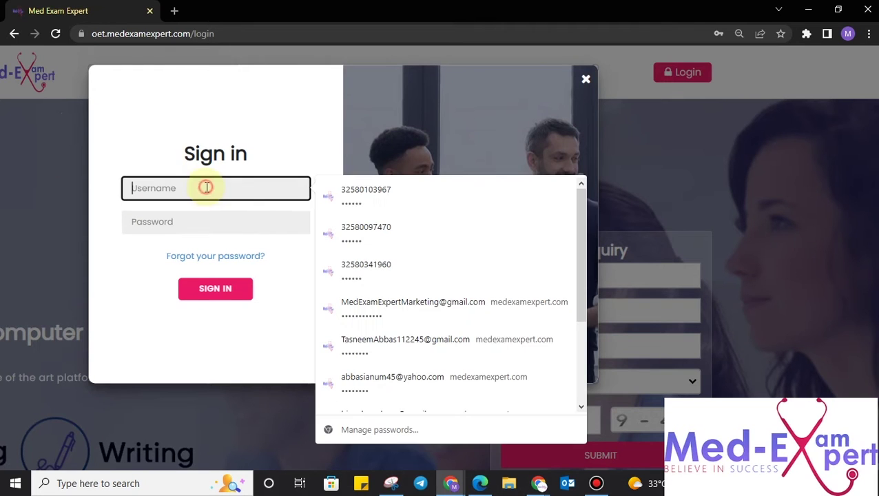
{"action": "left_click", "coordinate": [353, 198]}
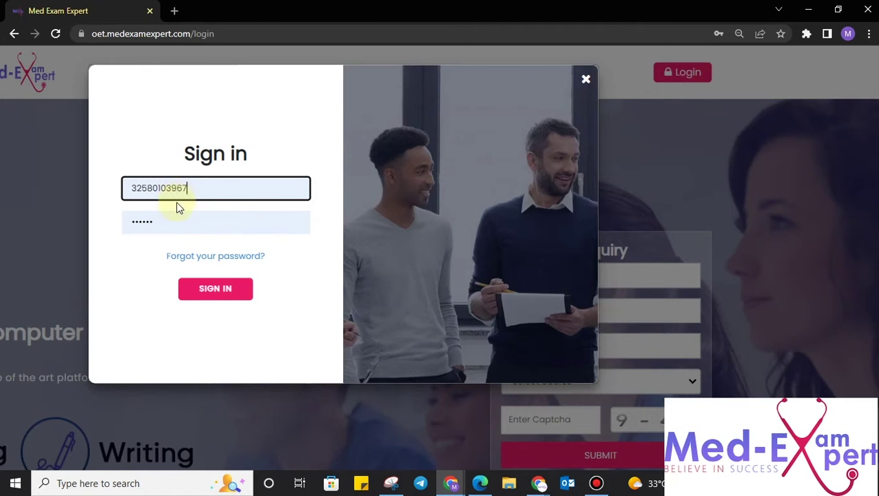
{"action": "left_click", "coordinate": [223, 293]}
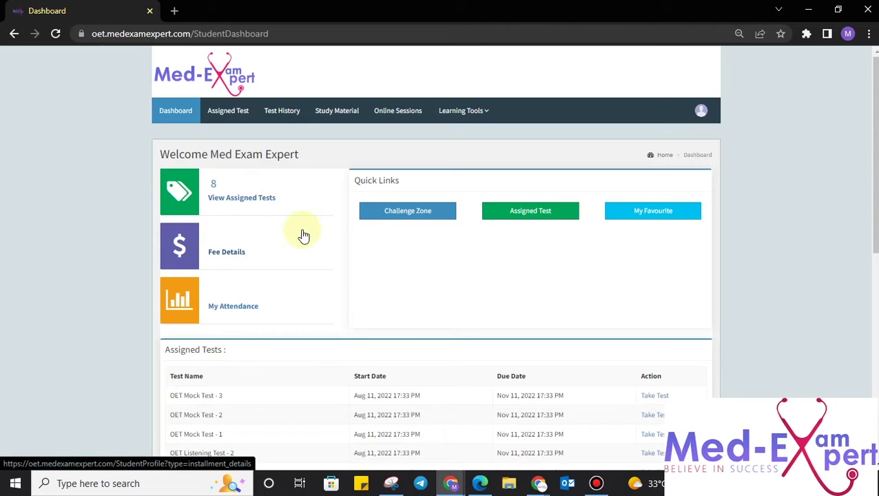
Open the full list of the 8 assigned tests from the Dashboard.
{"action": "left_click", "coordinate": [252, 212]}
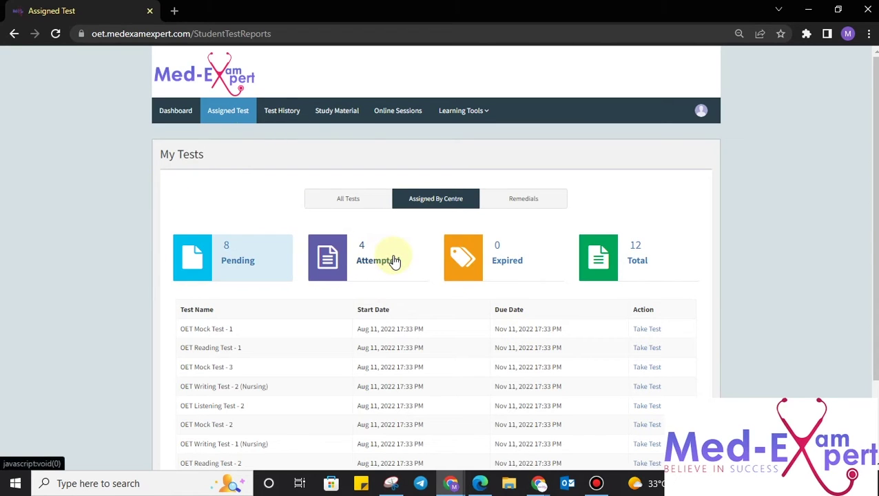
Look over the My Tests table and open the OET Listening Test - 2 details page.
{"action": "scroll", "coordinate": [395, 261], "scroll_direction": "down", "scroll_amount": 2}
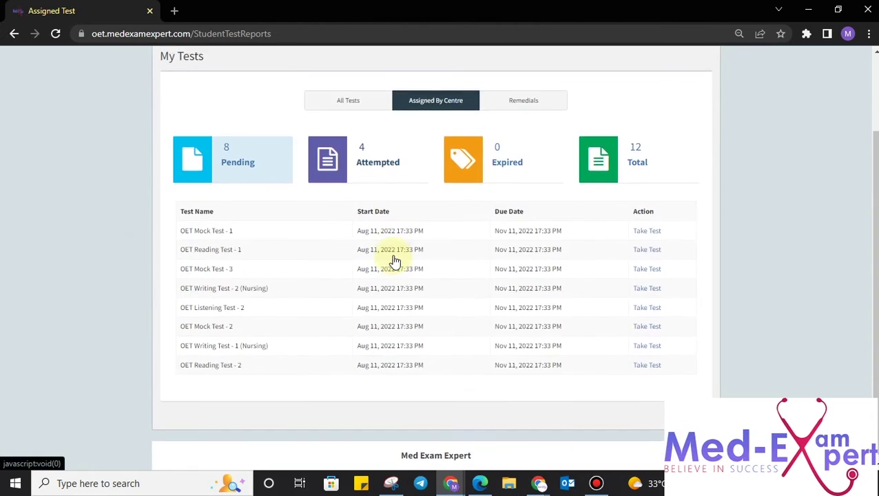
{"action": "scroll", "coordinate": [394, 262], "scroll_direction": "up", "scroll_amount": 2}
{"action": "scroll", "coordinate": [395, 261], "scroll_direction": "down", "scroll_amount": 2}
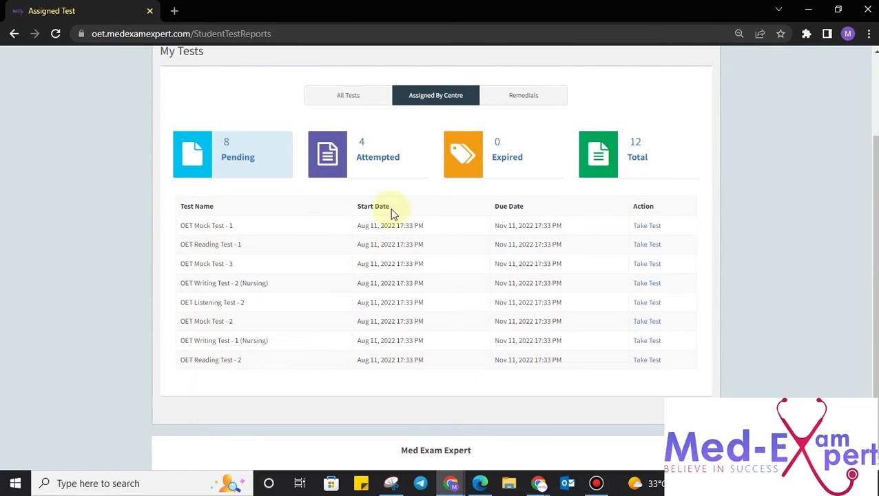
{"action": "scroll", "coordinate": [390, 208], "scroll_direction": "up", "scroll_amount": 3}
{"action": "scroll", "coordinate": [390, 208], "scroll_direction": "right", "scroll_amount": 3}
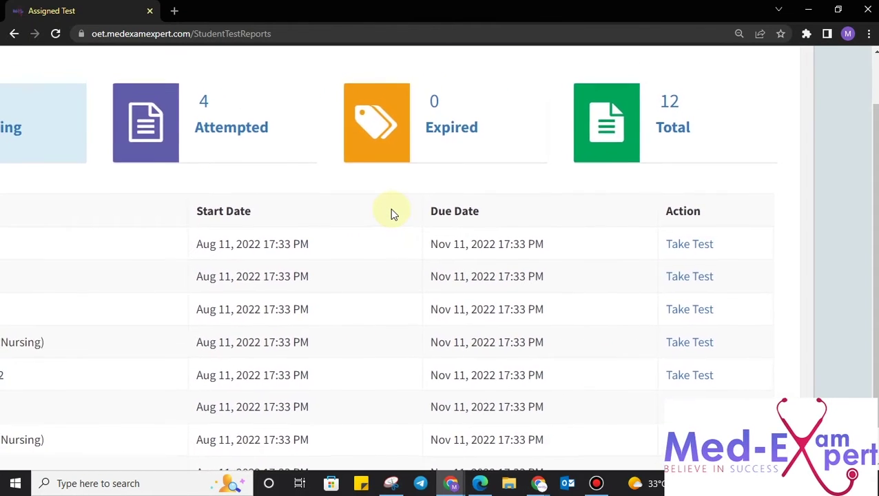
{"action": "scroll", "coordinate": [390, 208], "scroll_direction": "down", "scroll_amount": 3}
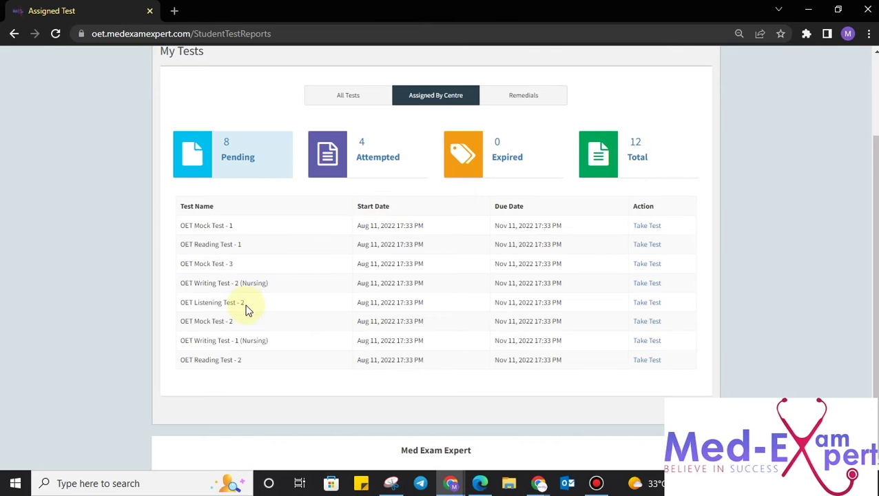
{"action": "scroll", "coordinate": [248, 310], "scroll_direction": "up", "scroll_amount": 5}
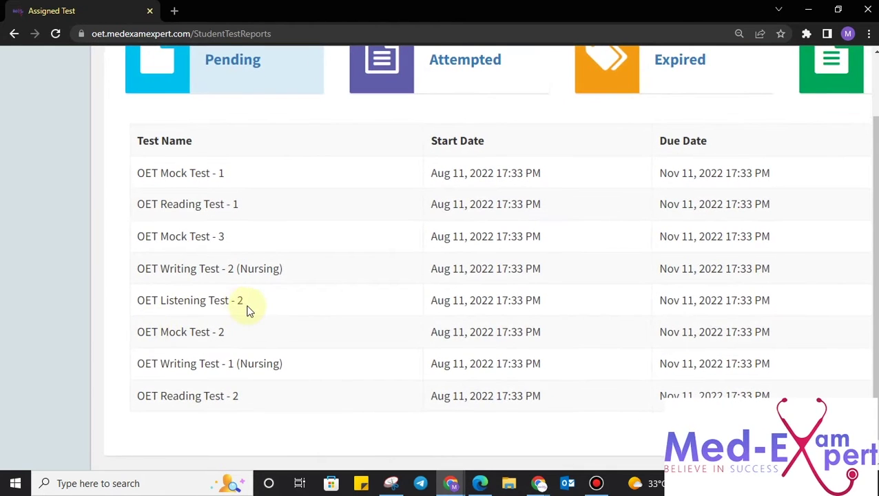
{"action": "scroll", "coordinate": [679, 276], "scroll_direction": "right", "scroll_amount": 3}
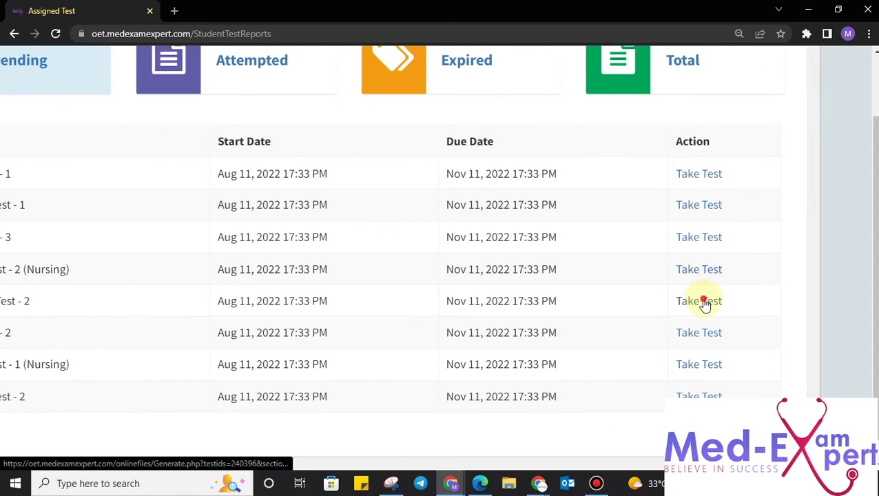
{"action": "left_click", "coordinate": [703, 301]}
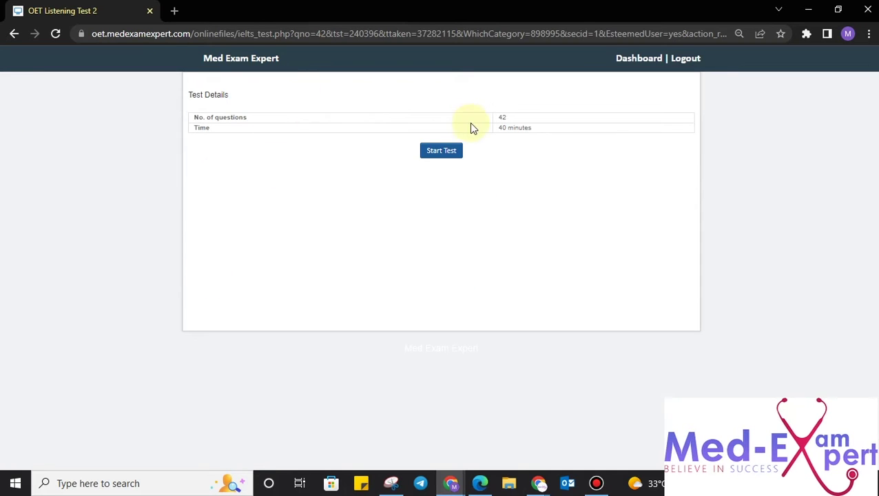
Check the Listening Test 2 details (42 questions, 40 minutes) and start the test.
{"action": "key", "text": "ctrl+plus"}
{"action": "key", "text": "ctrl+plus"}
{"action": "key", "text": "ctrl+minus"}
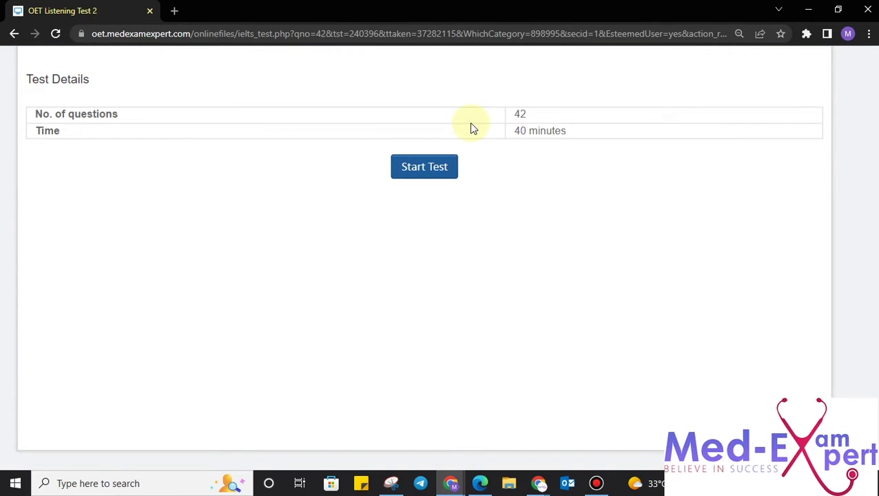
{"action": "key", "text": "ctrl+minus"}
{"action": "key", "text": "ctrl+minus"}
{"action": "key", "text": "ctrl+minus"}
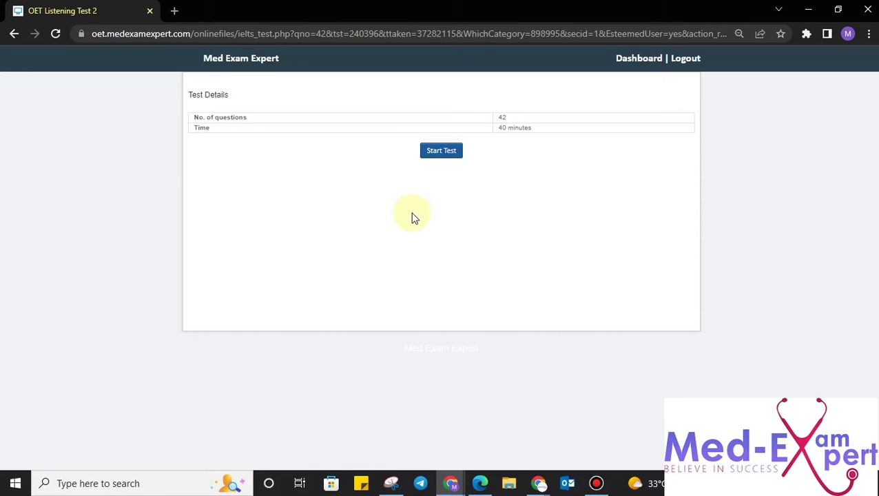
{"action": "left_click", "coordinate": [442, 153]}
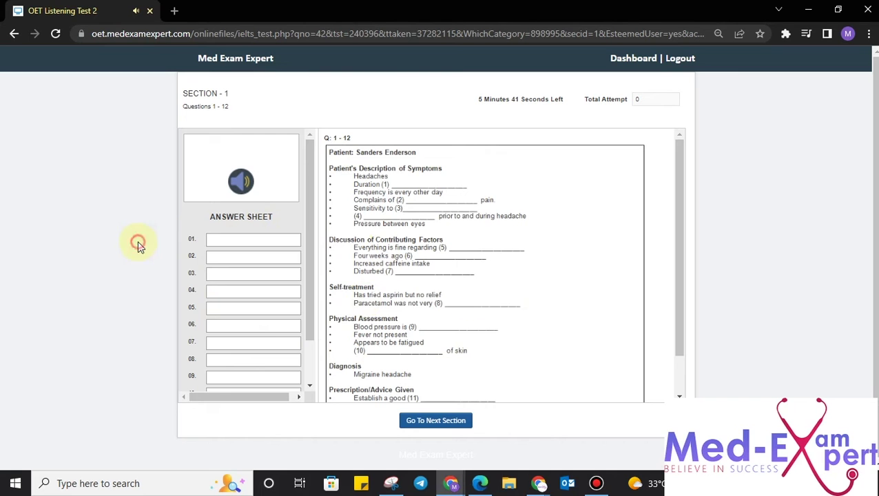
{"action": "key", "text": "ctrl+plus"}
{"action": "key", "text": "ctrl+plus"}
{"action": "key", "text": "ctrl+plus"}
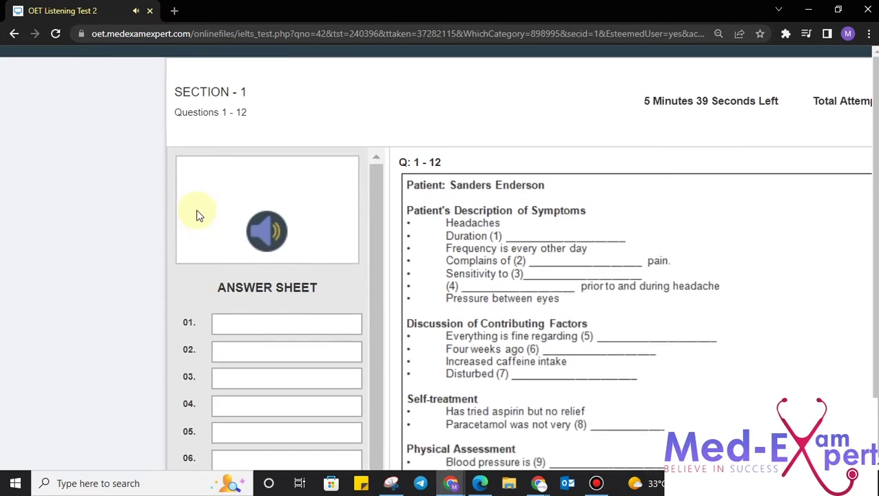
{"action": "key", "text": "ctrl+minus"}
{"action": "key", "text": "ctrl+minus"}
{"action": "key", "text": "ctrl+minus"}
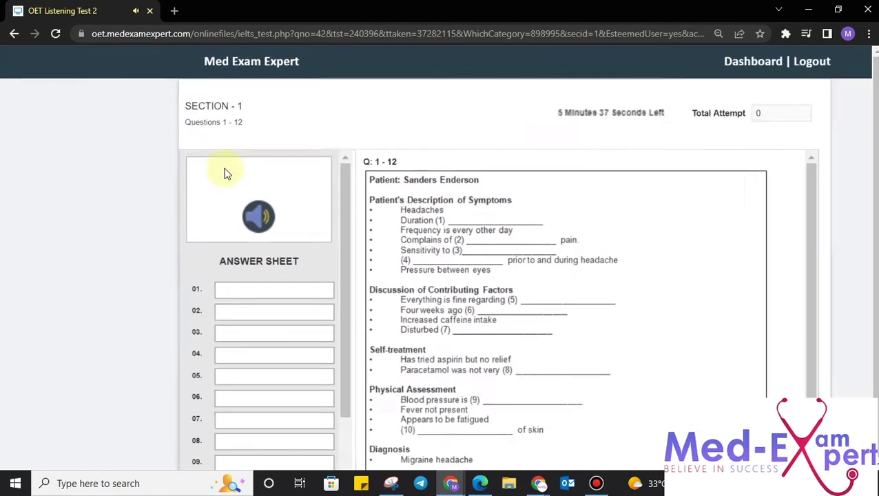
{"action": "scroll", "coordinate": [248, 256], "scroll_direction": "down", "scroll_amount": 3}
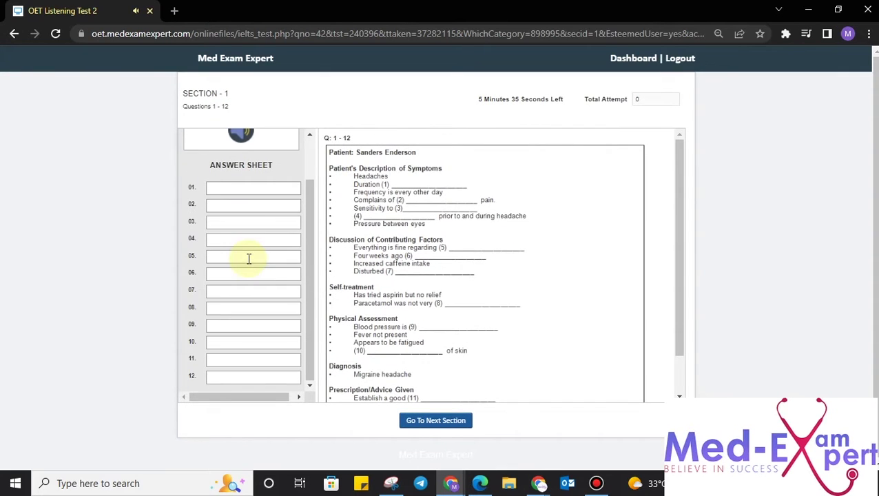
{"action": "scroll", "coordinate": [249, 257], "scroll_direction": "up", "scroll_amount": 3}
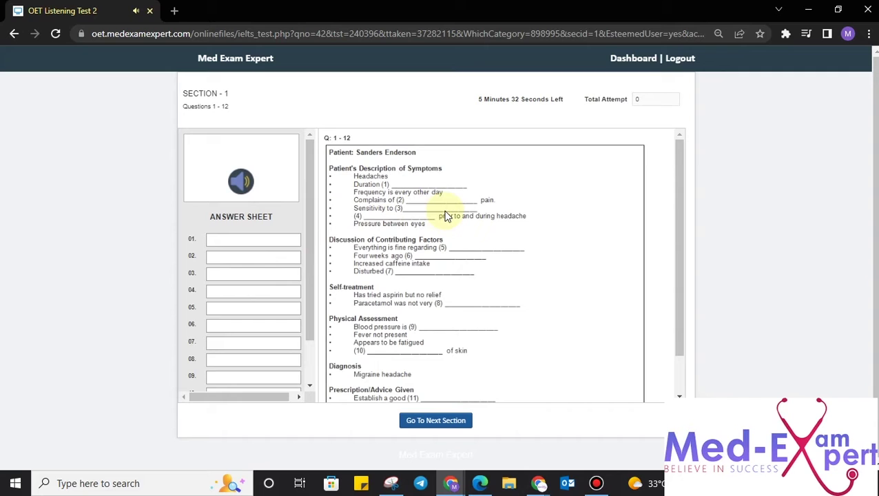
{"action": "scroll", "coordinate": [445, 215], "scroll_direction": "down", "scroll_amount": 2}
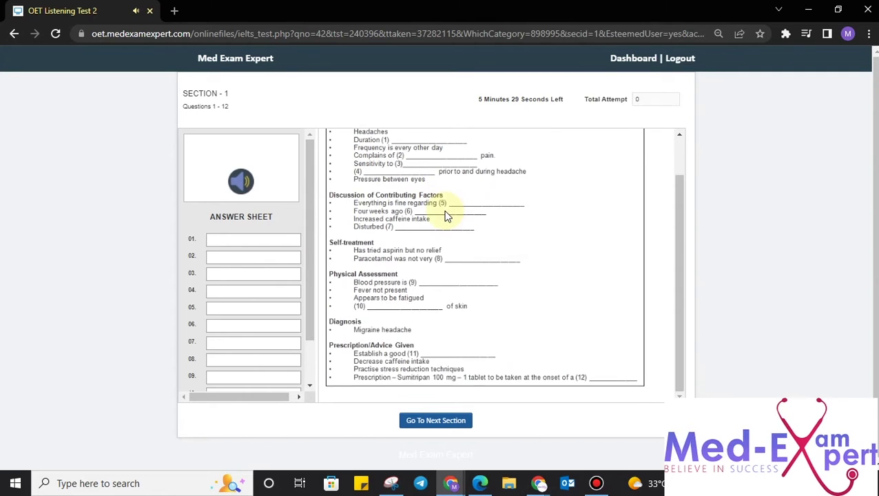
{"action": "scroll", "coordinate": [444, 216], "scroll_direction": "up", "scroll_amount": 2}
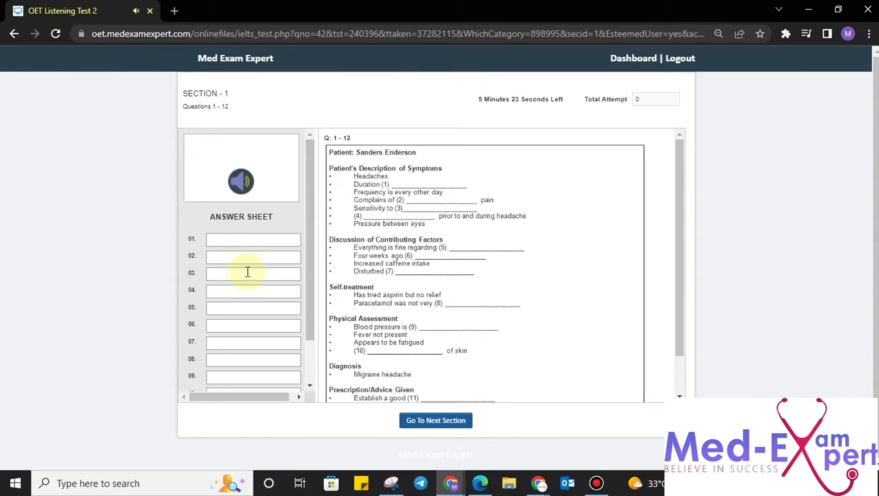
{"action": "scroll", "coordinate": [244, 274], "scroll_direction": "down", "scroll_amount": 1}
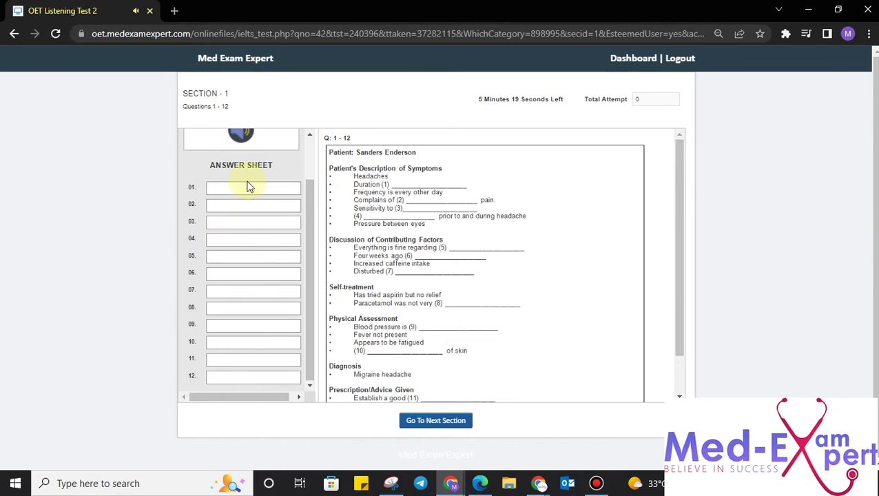
{"action": "key", "text": "ctrl+plus"}
{"action": "key", "text": "ctrl+plus"}
{"action": "key", "text": "ctrl+plus"}
Answer field 01 with 'tfhg' and field 02 with 'answer', correcting the 'ansewer' typo.
{"action": "left_click", "coordinate": [248, 188]}
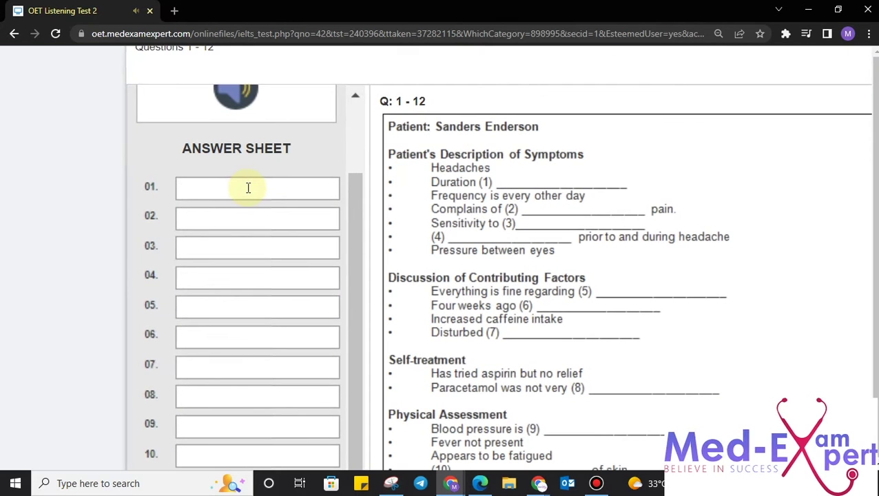
{"action": "type", "text": "tfhg"}
{"action": "left_click", "coordinate": [237, 224]}
{"action": "type", "text": "ansewer"}
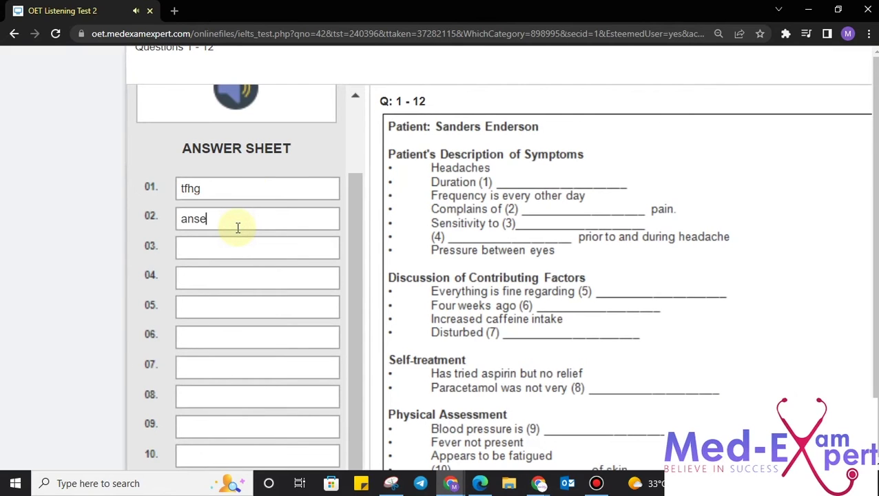
{"action": "double_click", "coordinate": [215, 219]}
{"action": "type", "text": "answer"}
{"action": "left_click", "coordinate": [231, 250]}
Zoom in to check the remaining time, then advance to Section 2.
{"action": "key", "text": "ctrl+0"}
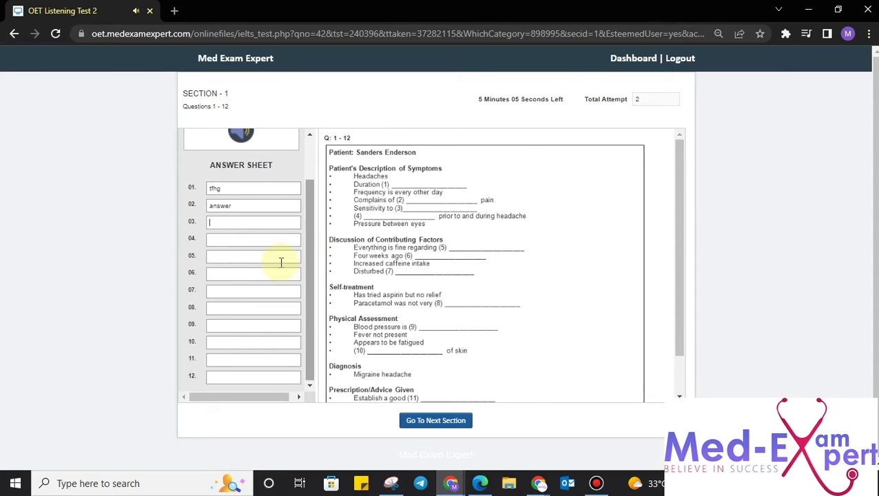
{"action": "key", "text": "ctrl+plus"}
{"action": "key", "text": "ctrl+plus"}
{"action": "key", "text": "ctrl+plus"}
{"action": "key", "text": "ctrl+plus"}
{"action": "scroll", "coordinate": [525, 144], "scroll_direction": "up", "scroll_amount": 1}
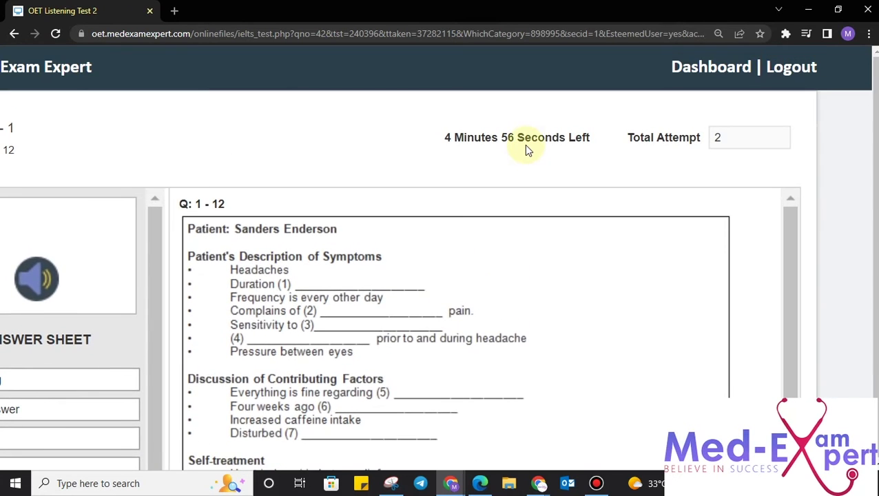
{"action": "key", "text": "ctrl+minus"}
{"action": "key", "text": "ctrl+minus"}
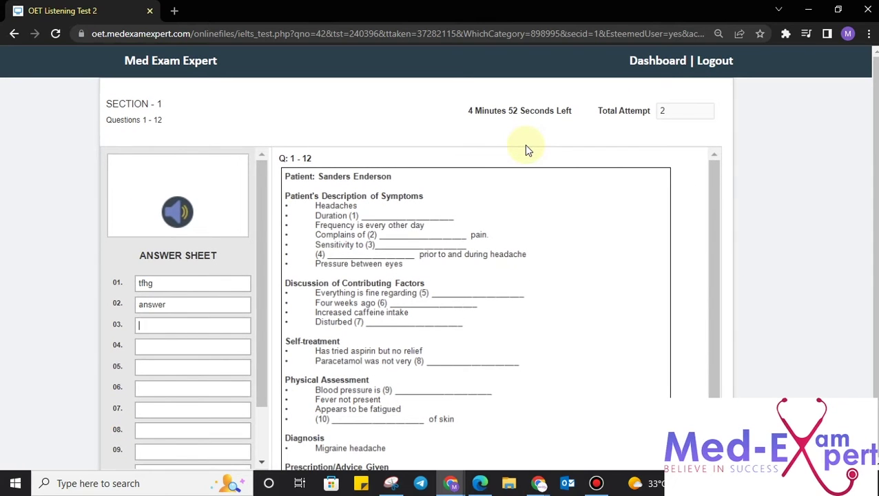
{"action": "key", "text": "ctrl+minus"}
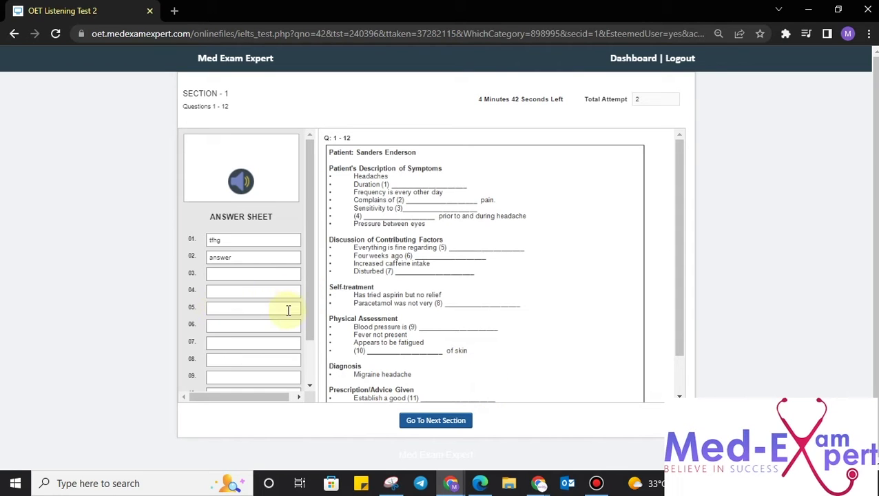
{"action": "scroll", "coordinate": [288, 310], "scroll_direction": "down", "scroll_amount": 1}
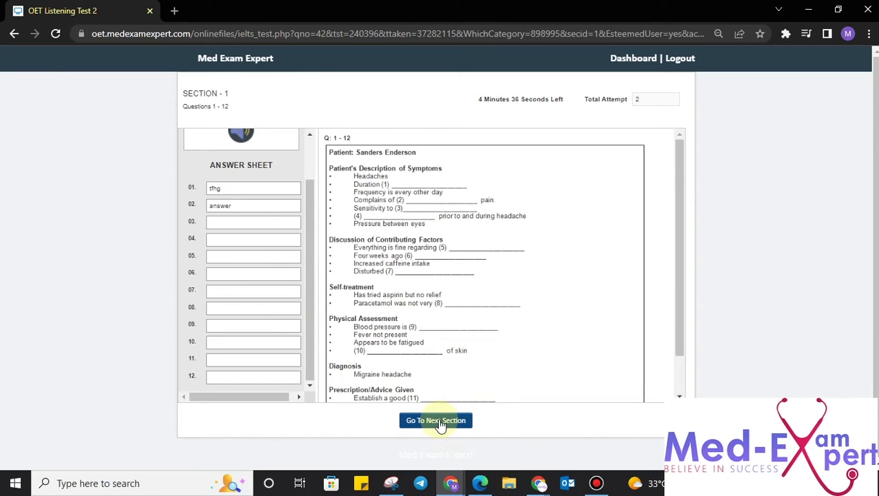
{"action": "left_click", "coordinate": [441, 423]}
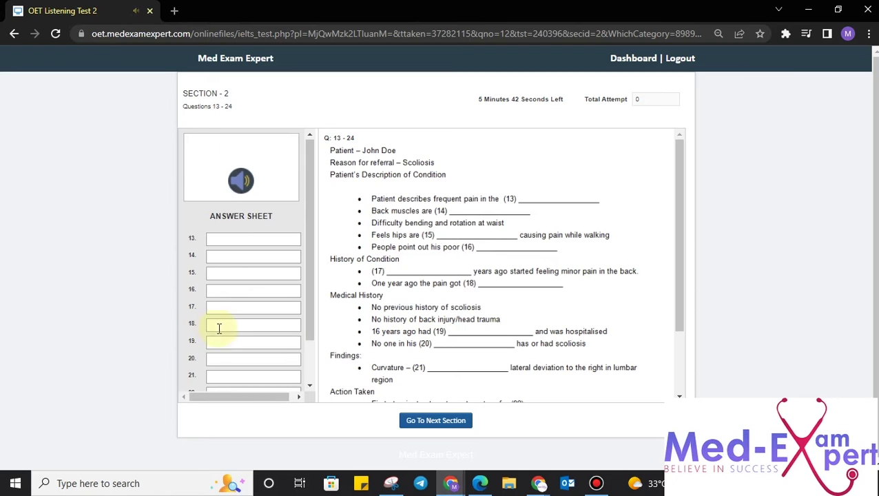
Inspect Section 2's questions 13–24 at various zoom levels, then continue to Section 3.
{"action": "scroll", "coordinate": [220, 326], "scroll_direction": "down", "scroll_amount": 1}
{"action": "scroll", "coordinate": [219, 328], "scroll_direction": "up", "scroll_amount": 1}
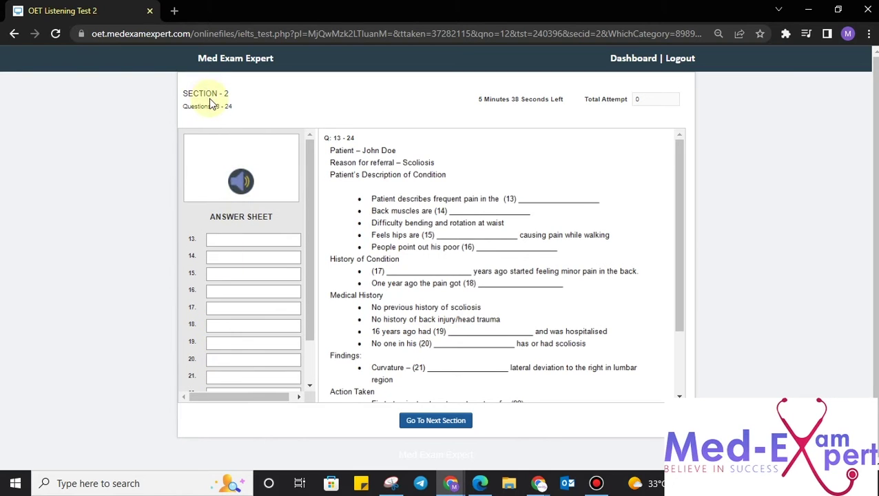
{"action": "key", "text": "ctrl+plus"}
{"action": "key", "text": "ctrl+plus"}
{"action": "key", "text": "ctrl+plus"}
{"action": "key", "text": "ctrl+plus"}
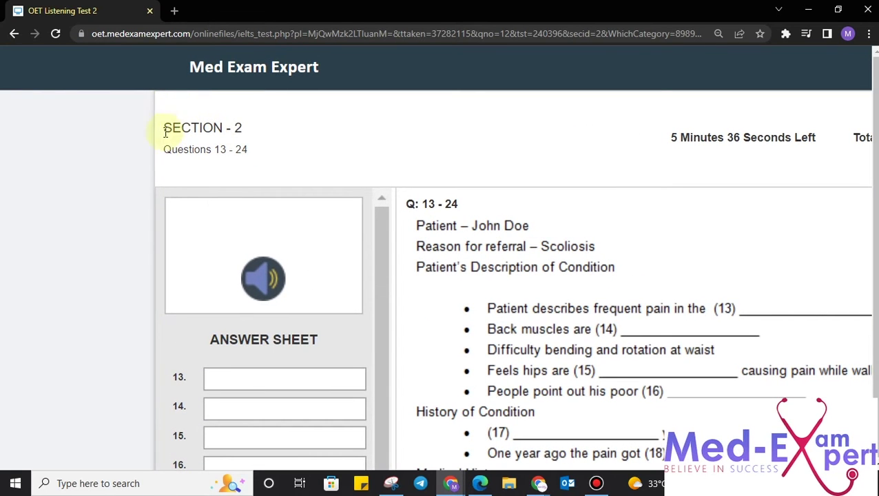
{"action": "key", "text": "ctrl+minus"}
{"action": "key", "text": "ctrl+minus"}
{"action": "key", "text": "ctrl+minus"}
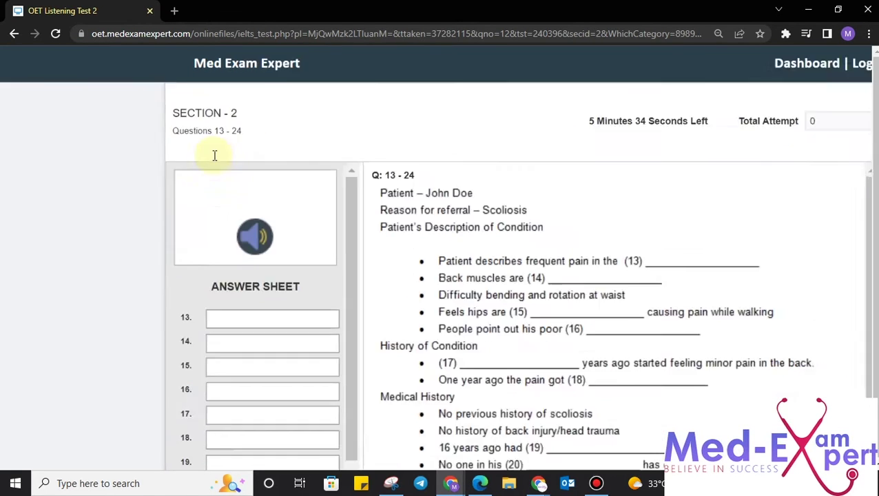
{"action": "key", "text": "ctrl+plus"}
{"action": "key", "text": "ctrl+plus"}
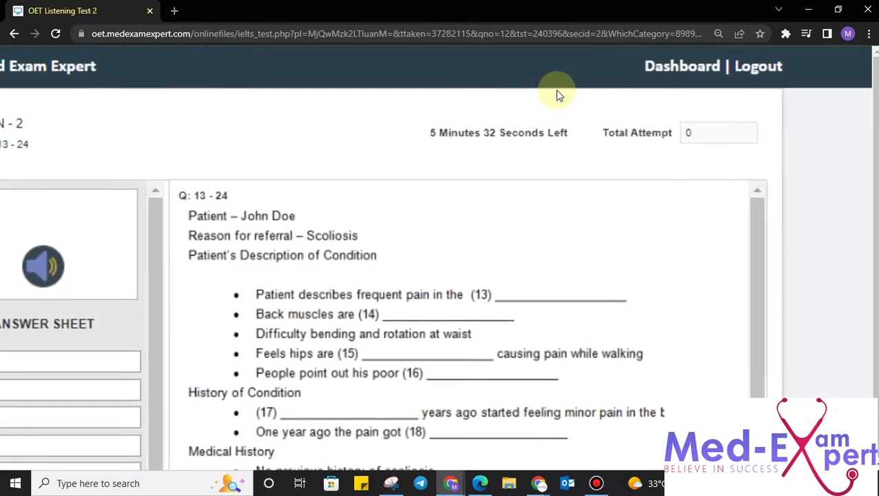
{"action": "key", "text": "ctrl+minus"}
{"action": "key", "text": "ctrl+minus"}
{"action": "key", "text": "ctrl+plus"}
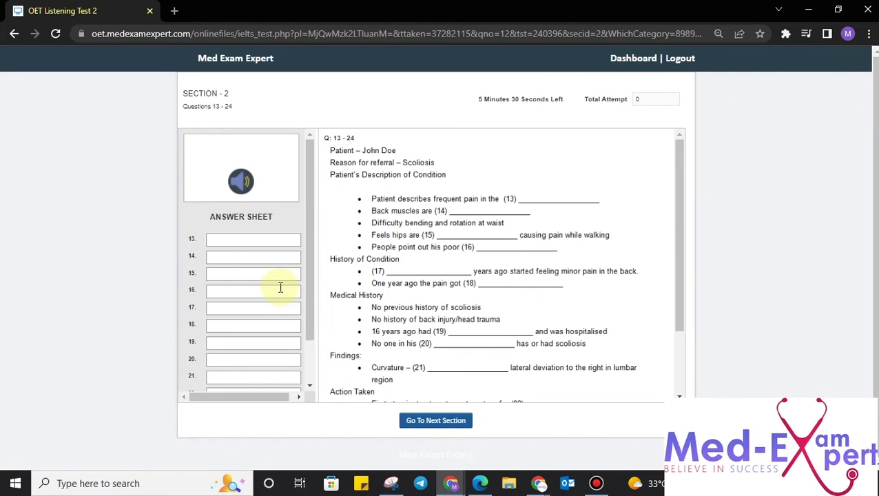
{"action": "scroll", "coordinate": [280, 288], "scroll_direction": "down", "scroll_amount": 2}
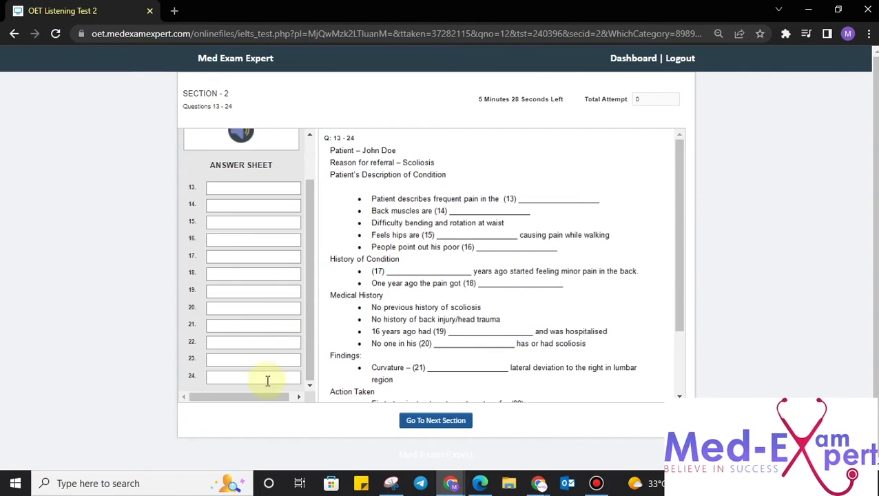
{"action": "key", "text": "ctrl+plus"}
{"action": "key", "text": "ctrl+plus"}
{"action": "key", "text": "ctrl+plus"}
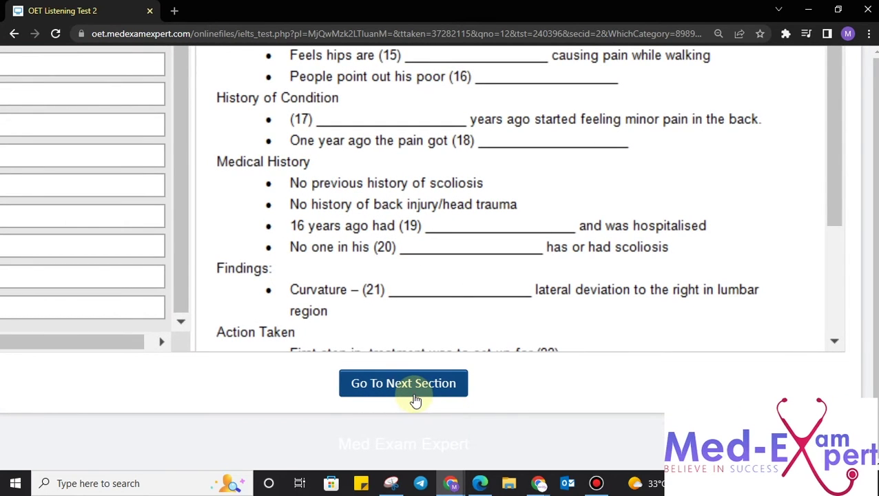
{"action": "left_click", "coordinate": [392, 388]}
Skip from question 25 through Sections 3–9 unanswered to reach the final Section 10.
{"action": "key", "text": "ctrl+minus"}
{"action": "key", "text": "ctrl+minus"}
{"action": "key", "text": "ctrl+minus"}
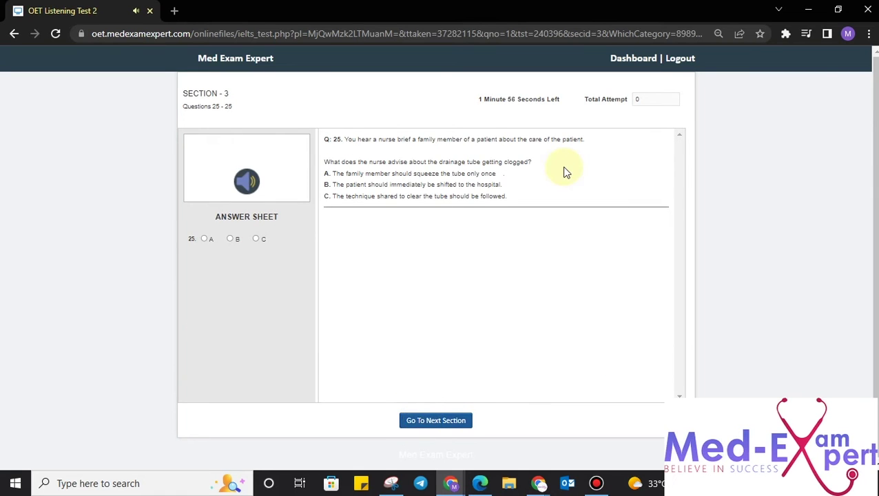
{"action": "key", "text": "ctrl+plus"}
{"action": "key", "text": "ctrl+plus"}
{"action": "key", "text": "ctrl+plus"}
{"action": "key", "text": "ctrl+plus"}
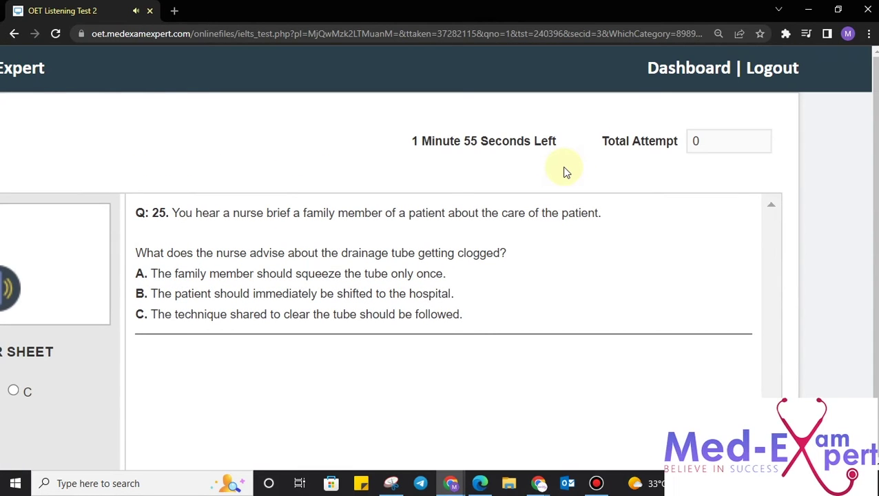
{"action": "key", "text": "ctrl+minus"}
{"action": "key", "text": "ctrl+minus"}
{"action": "key", "text": "ctrl+minus"}
{"action": "key", "text": "ctrl+minus"}
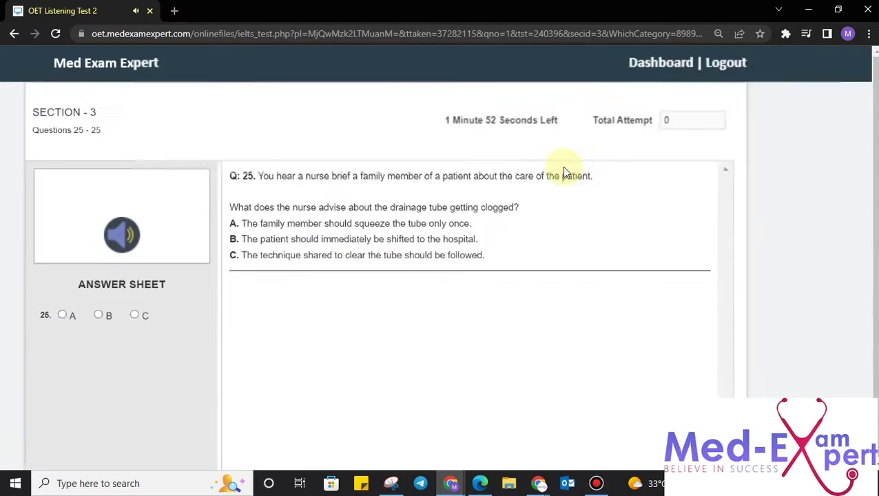
{"action": "left_click", "coordinate": [445, 423]}
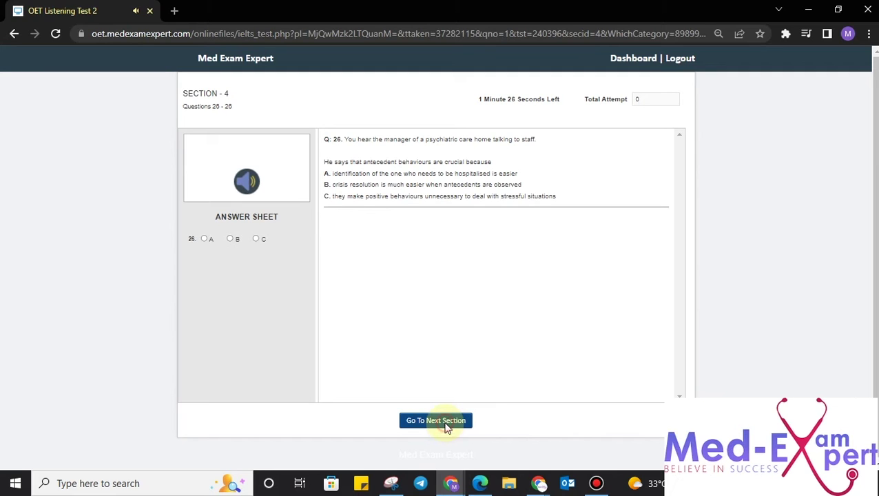
{"action": "left_click", "coordinate": [447, 423]}
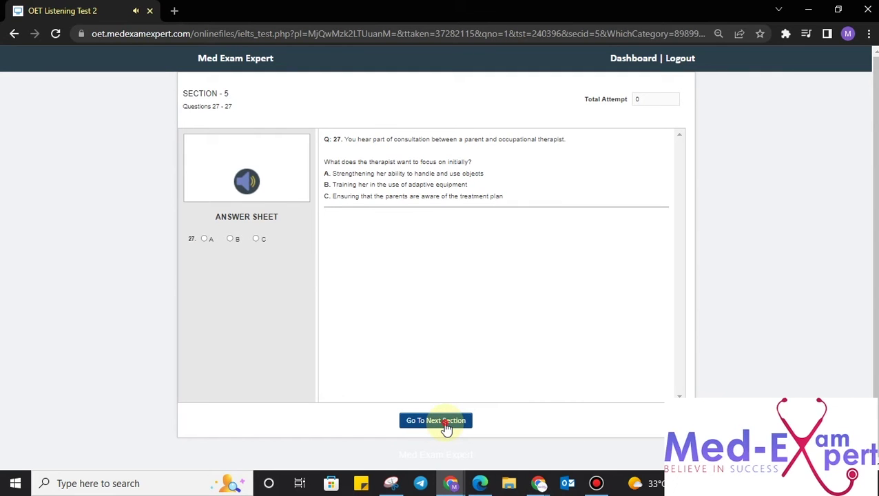
{"action": "left_click", "coordinate": [445, 424]}
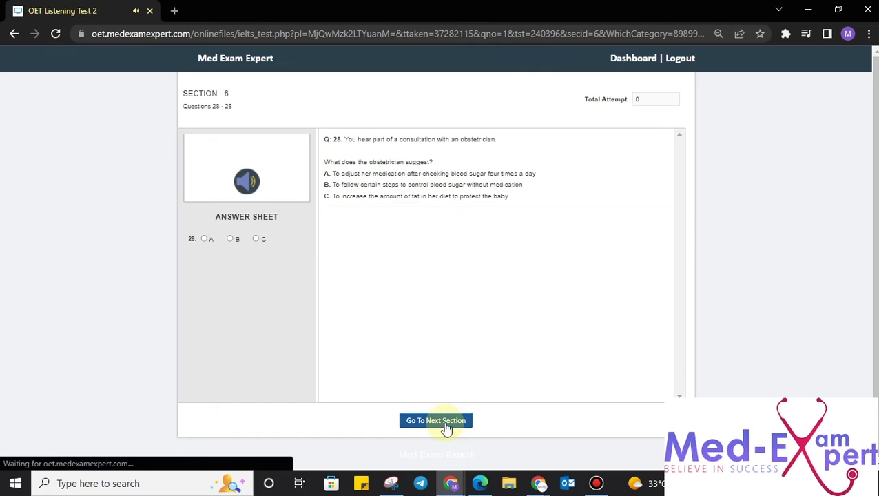
{"action": "left_click", "coordinate": [446, 428]}
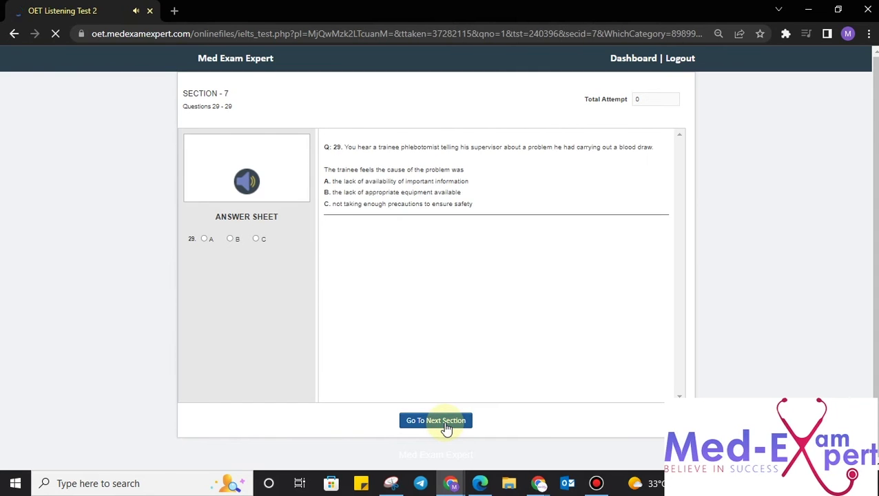
{"action": "left_click", "coordinate": [446, 428]}
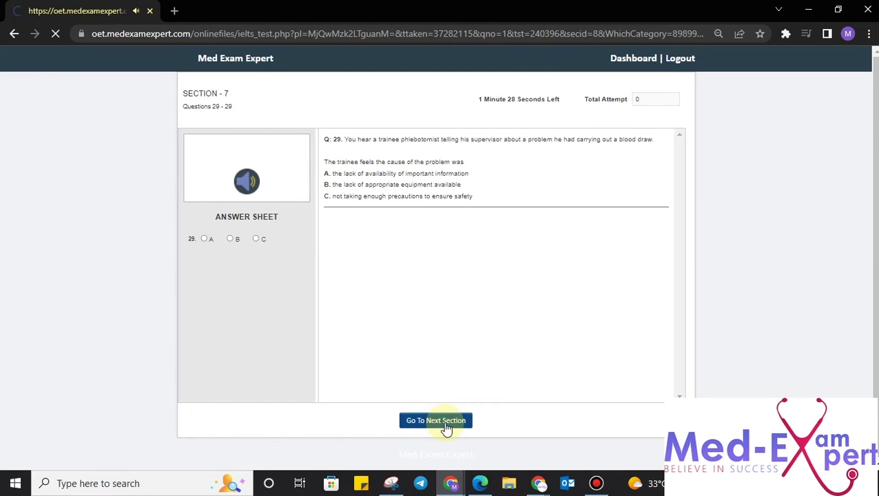
{"action": "left_click", "coordinate": [447, 427]}
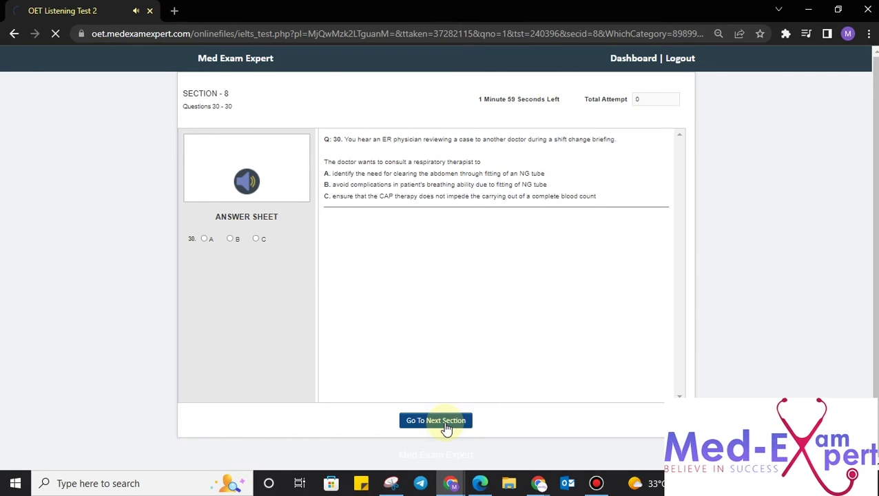
{"action": "left_click", "coordinate": [446, 428]}
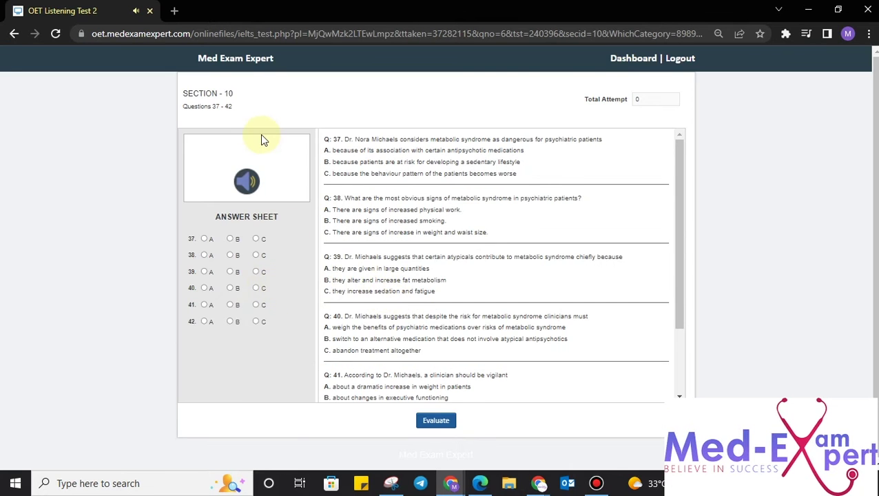
Scroll through questions 37–42 on metabolic syndrome and submit the test for evaluation.
{"action": "scroll", "coordinate": [260, 133], "scroll_direction": "up", "scroll_amount": 3}
{"action": "scroll", "coordinate": [261, 134], "scroll_direction": "down", "scroll_amount": 3}
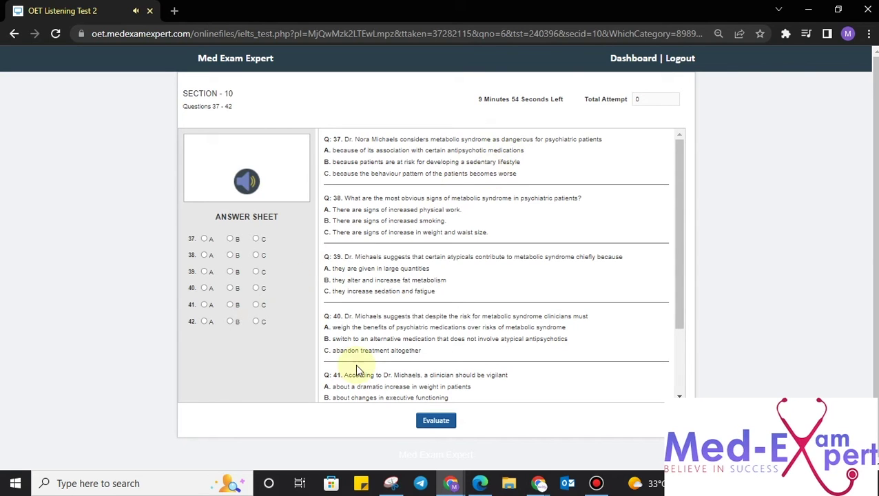
{"action": "scroll", "coordinate": [449, 318], "scroll_direction": "down", "scroll_amount": 2}
{"action": "scroll", "coordinate": [449, 318], "scroll_direction": "up", "scroll_amount": 1}
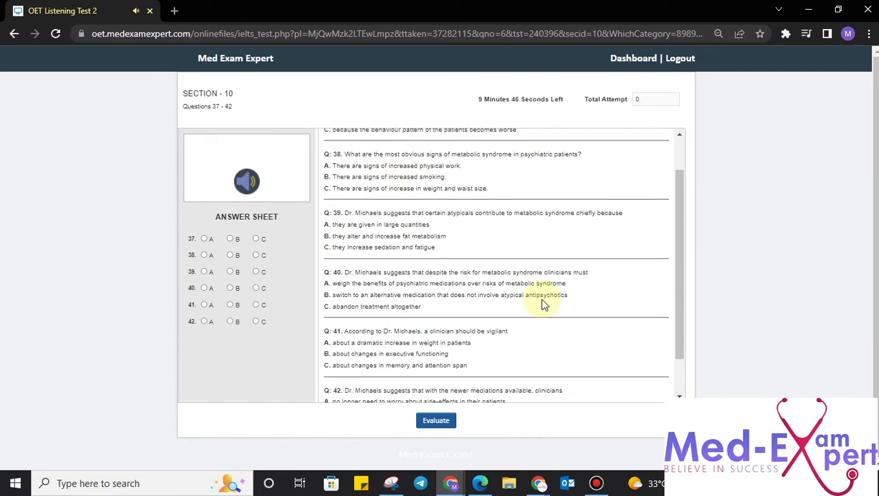
{"action": "scroll", "coordinate": [501, 192], "scroll_direction": "up", "scroll_amount": 1}
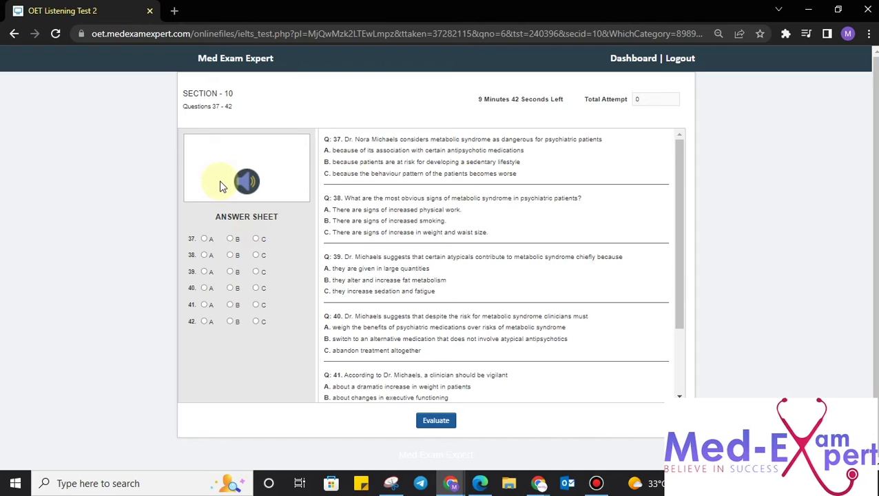
{"action": "scroll", "coordinate": [495, 122], "scroll_direction": "up", "scroll_amount": 3}
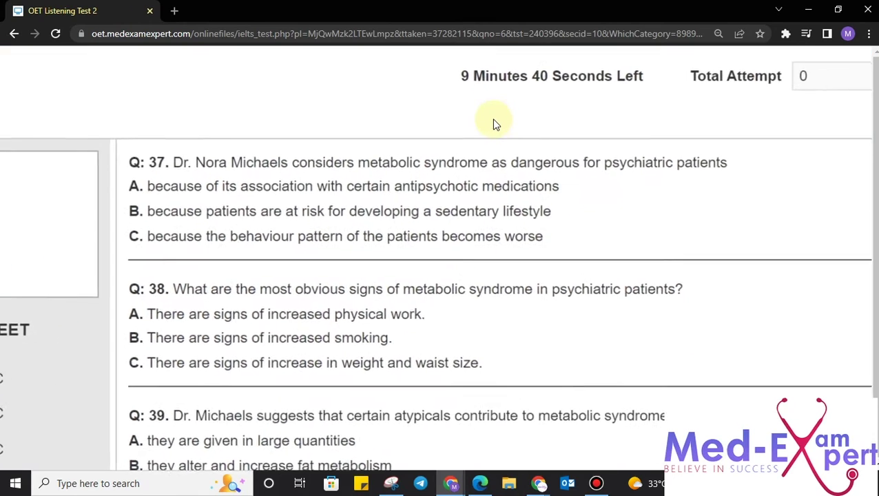
{"action": "scroll", "coordinate": [495, 124], "scroll_direction": "down", "scroll_amount": 3}
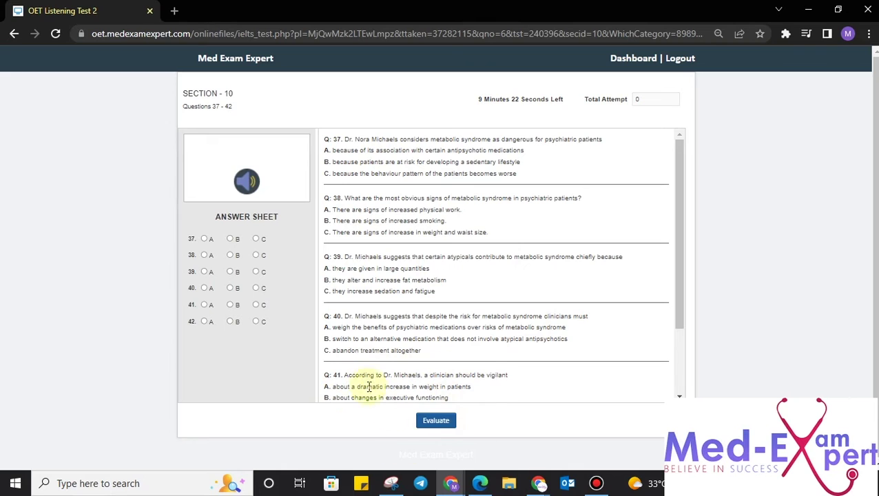
{"action": "left_click", "coordinate": [435, 421]}
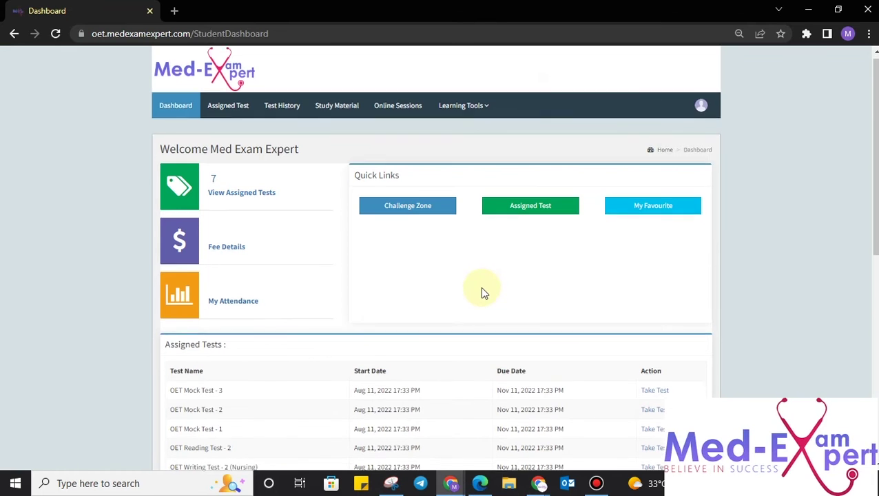
Find OET Reading Test - 1 in the dashboard's Assigned Tests and take it.
{"action": "scroll", "coordinate": [483, 293], "scroll_direction": "down", "scroll_amount": 3}
{"action": "scroll", "coordinate": [482, 293], "scroll_direction": "up", "scroll_amount": 3}
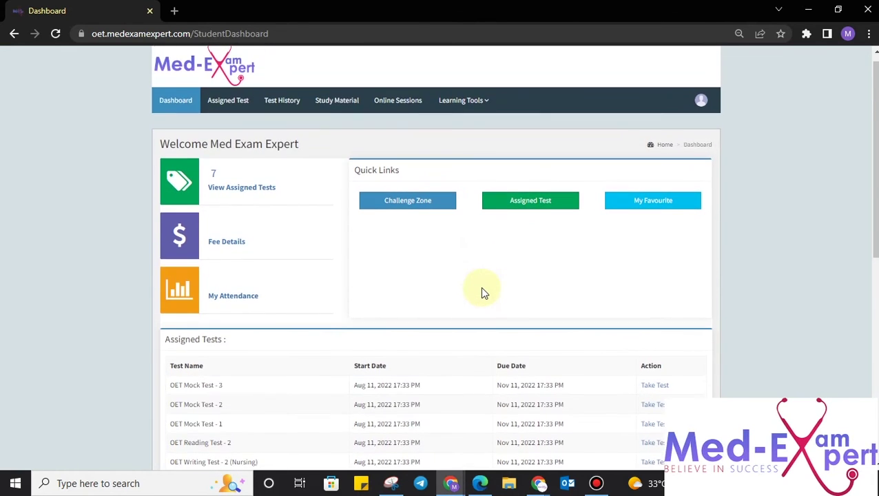
{"action": "scroll", "coordinate": [482, 293], "scroll_direction": "down", "scroll_amount": 3}
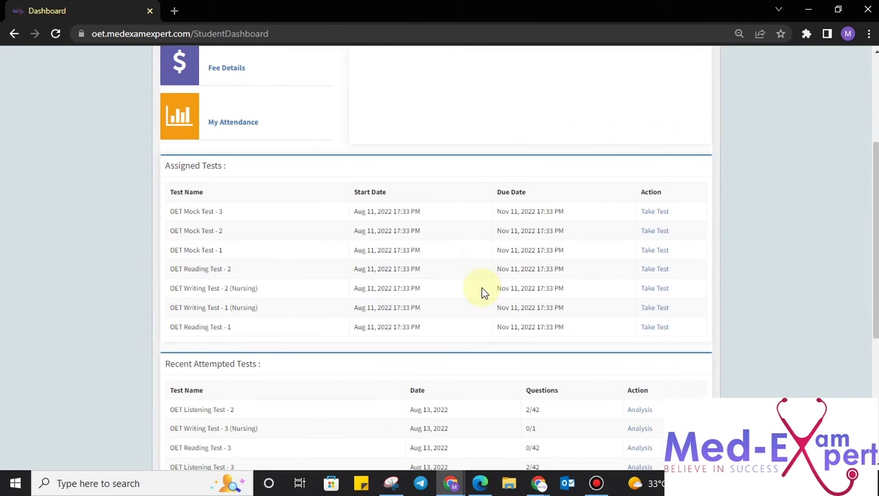
{"action": "scroll", "coordinate": [276, 271], "scroll_direction": "up", "scroll_amount": 3}
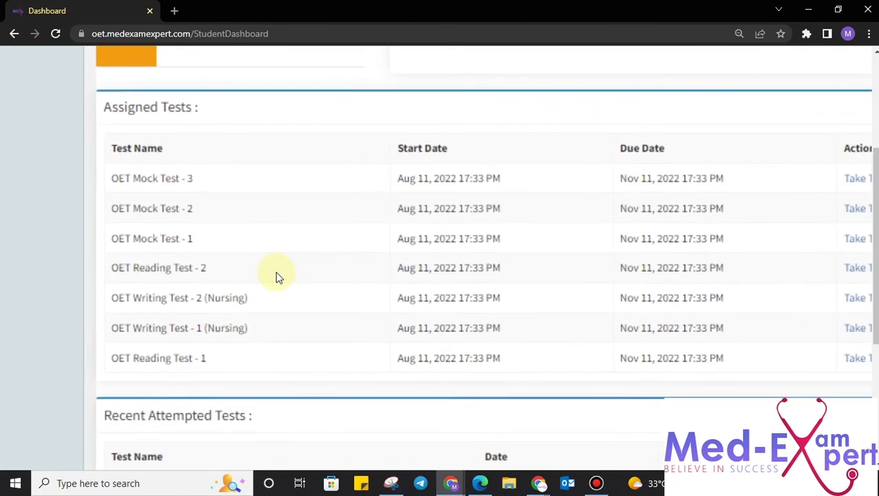
{"action": "scroll", "coordinate": [276, 272], "scroll_direction": "down", "scroll_amount": 3}
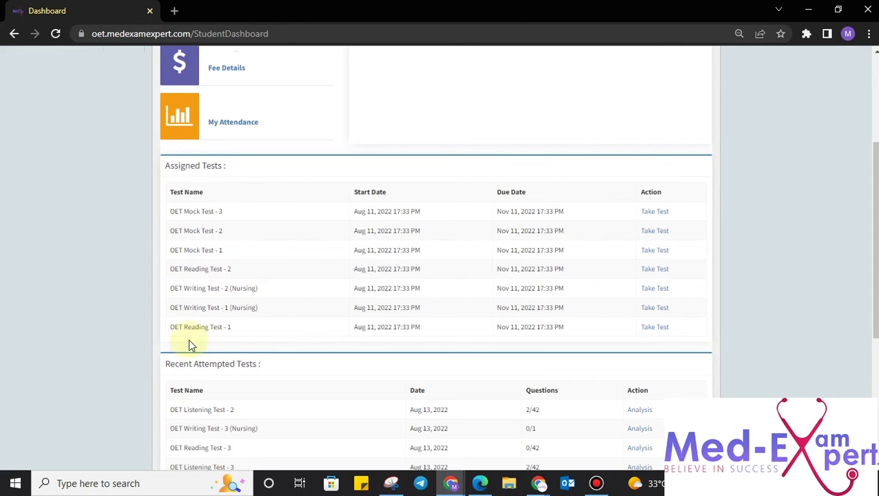
{"action": "scroll", "coordinate": [585, 329], "scroll_direction": "up", "scroll_amount": 3}
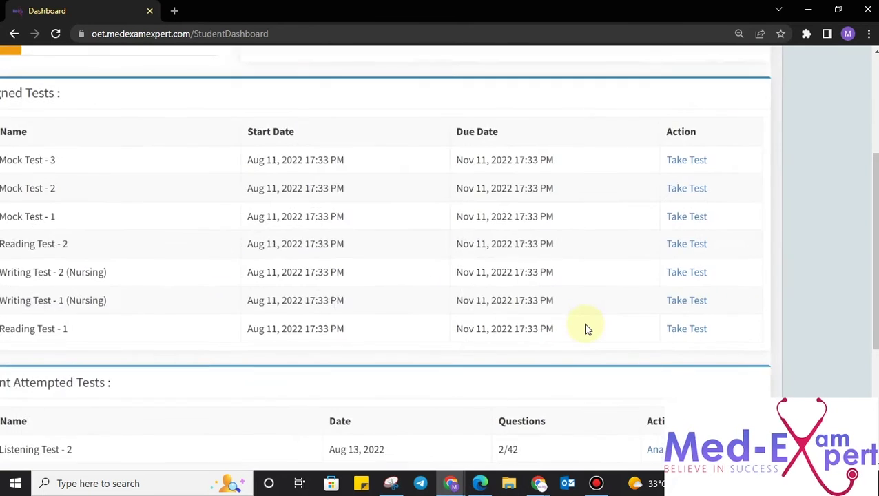
{"action": "scroll", "coordinate": [585, 329], "scroll_direction": "down", "scroll_amount": 3}
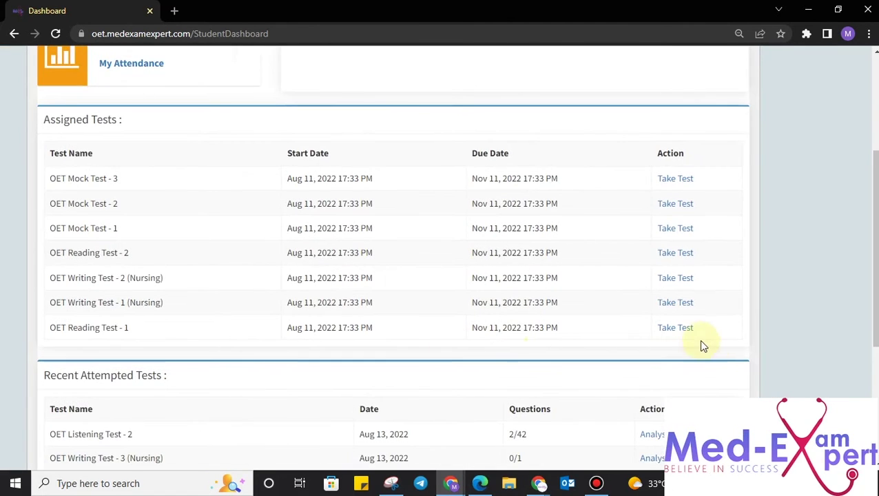
{"action": "scroll", "coordinate": [686, 332], "scroll_direction": "up", "scroll_amount": 3}
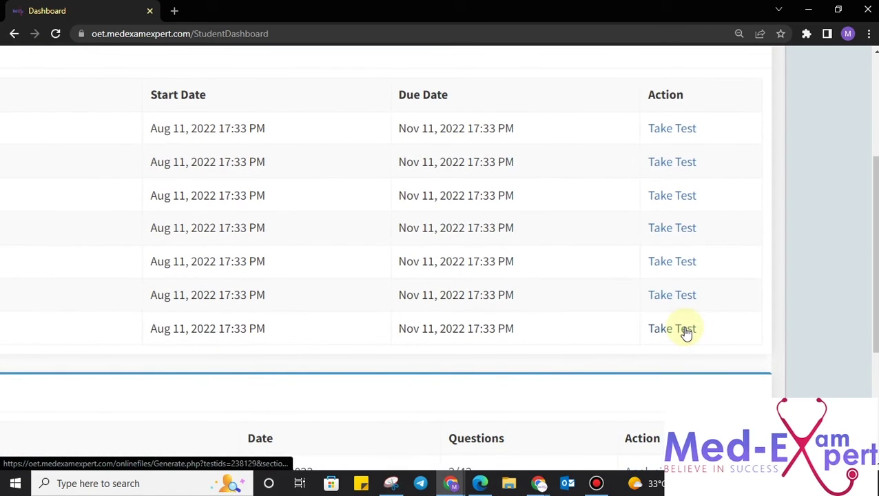
{"action": "left_click", "coordinate": [685, 331]}
{"action": "scroll", "coordinate": [310, 251], "scroll_direction": "down", "scroll_amount": 3}
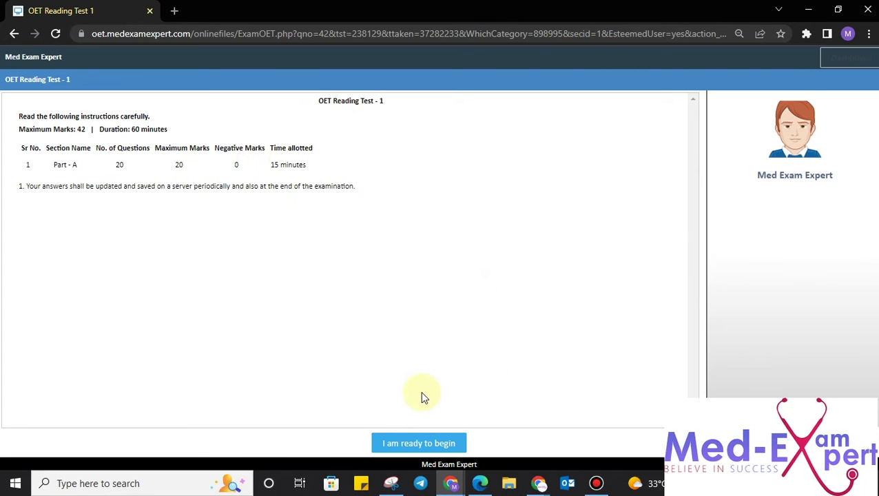
Start Part A of OET Reading Test 1, accepting the 15-minute time notice.
{"action": "scroll", "coordinate": [433, 416], "scroll_direction": "up", "scroll_amount": 4}
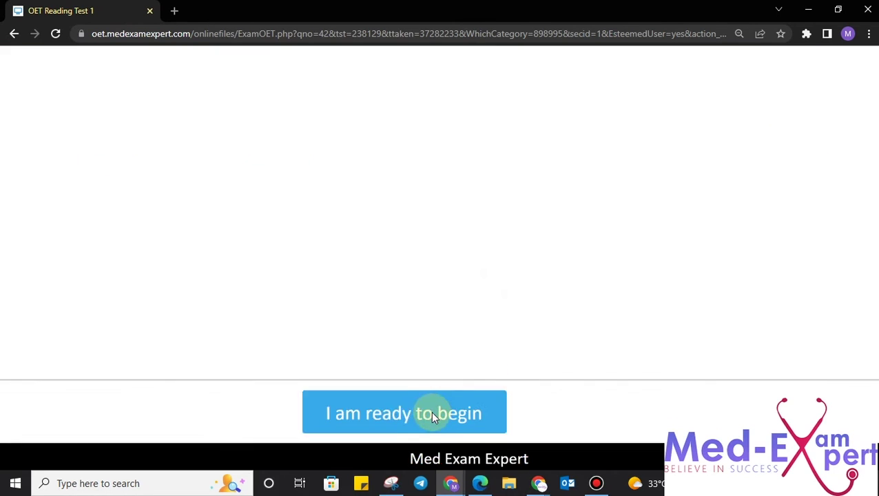
{"action": "left_click", "coordinate": [353, 412]}
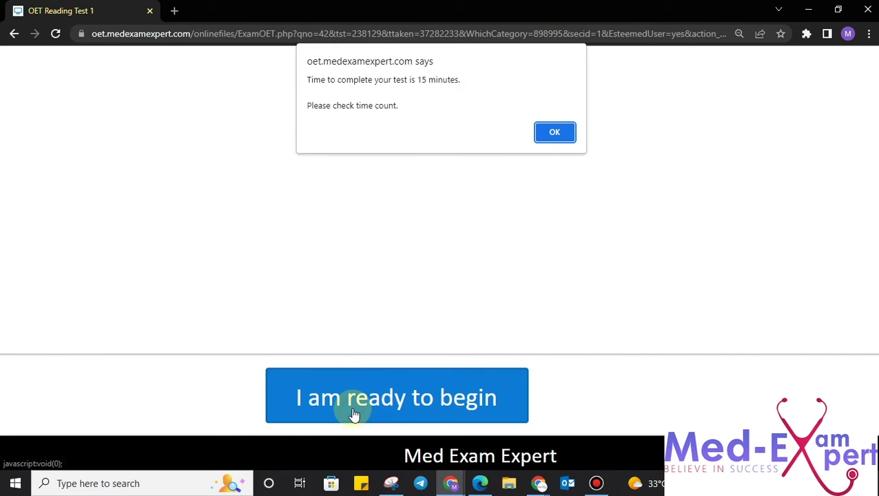
{"action": "left_click", "coordinate": [562, 136]}
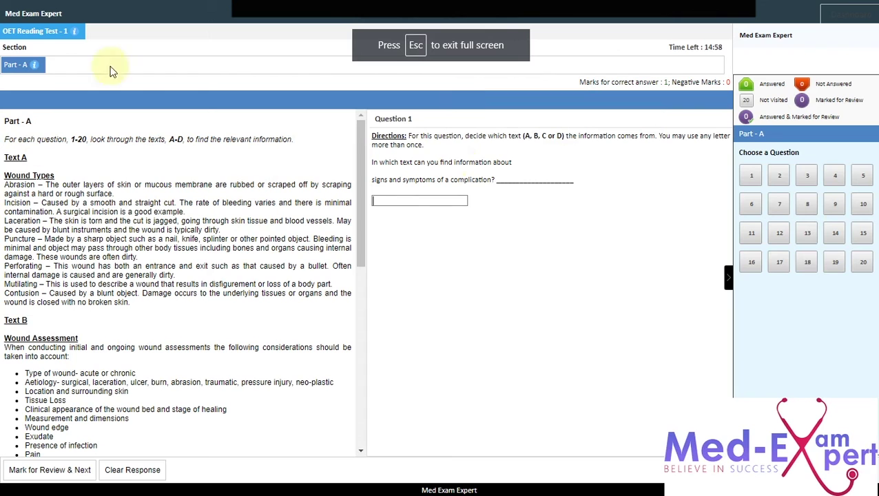
{"action": "scroll", "coordinate": [46, 135], "scroll_direction": "down", "scroll_amount": 5}
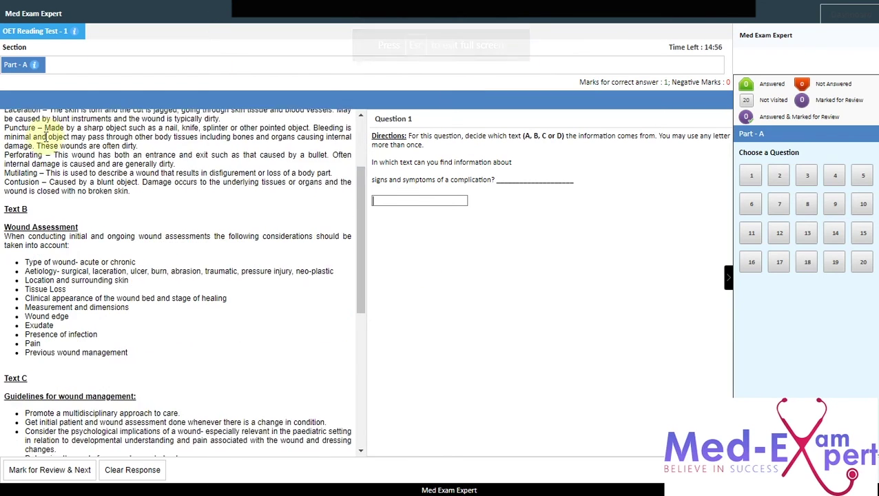
{"action": "scroll", "coordinate": [46, 135], "scroll_direction": "down", "scroll_amount": 5}
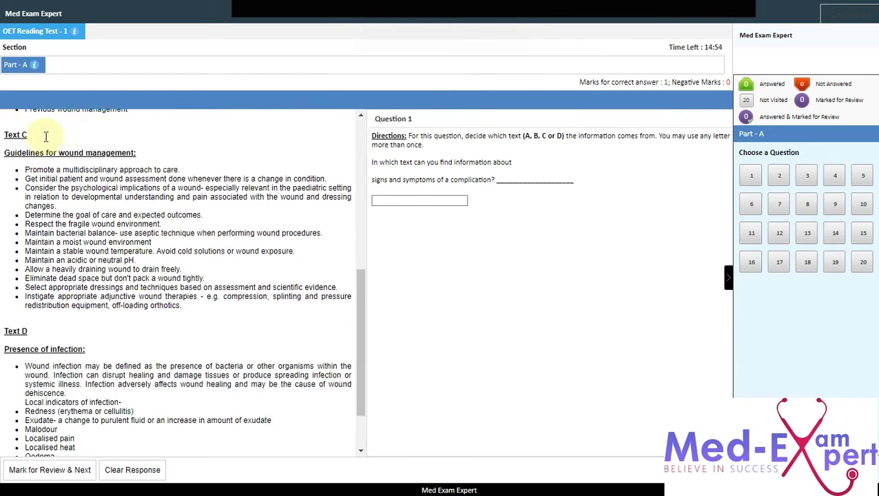
{"action": "scroll", "coordinate": [103, 250], "scroll_direction": "up", "scroll_amount": 10}
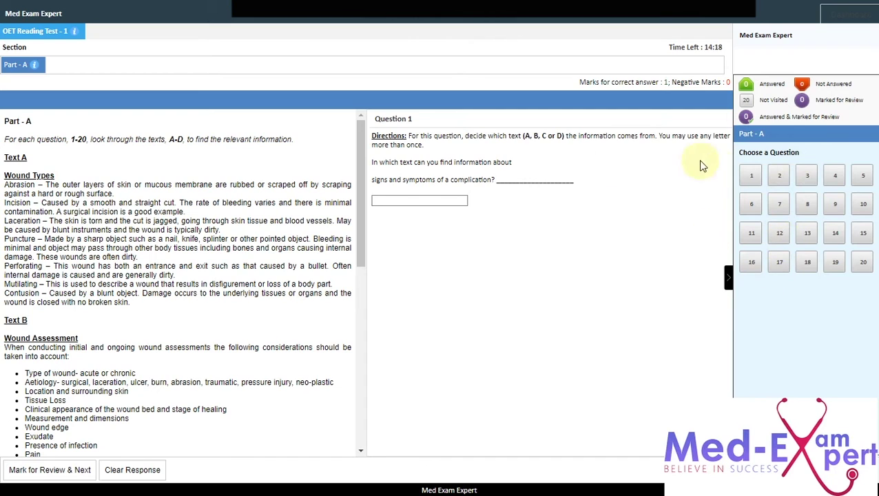
Look over Part A questions 8, 13, 15 and 20, then go back to questions 1 and 2.
{"action": "left_click", "coordinate": [807, 207]}
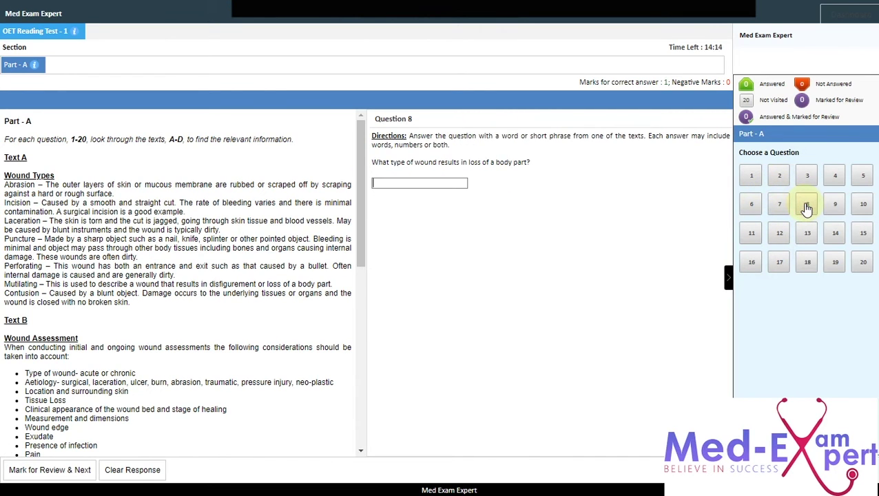
{"action": "left_click", "coordinate": [818, 237]}
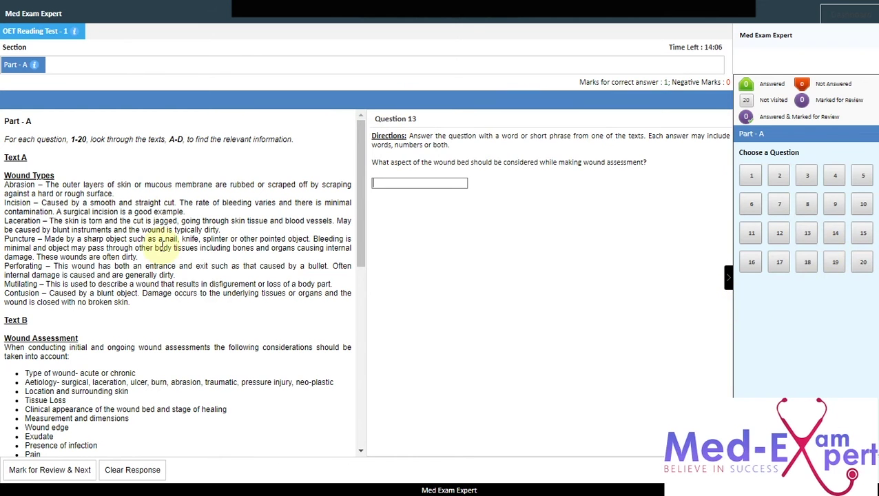
{"action": "scroll", "coordinate": [163, 248], "scroll_direction": "down", "scroll_amount": 5}
{"action": "scroll", "coordinate": [163, 251], "scroll_direction": "up", "scroll_amount": 5}
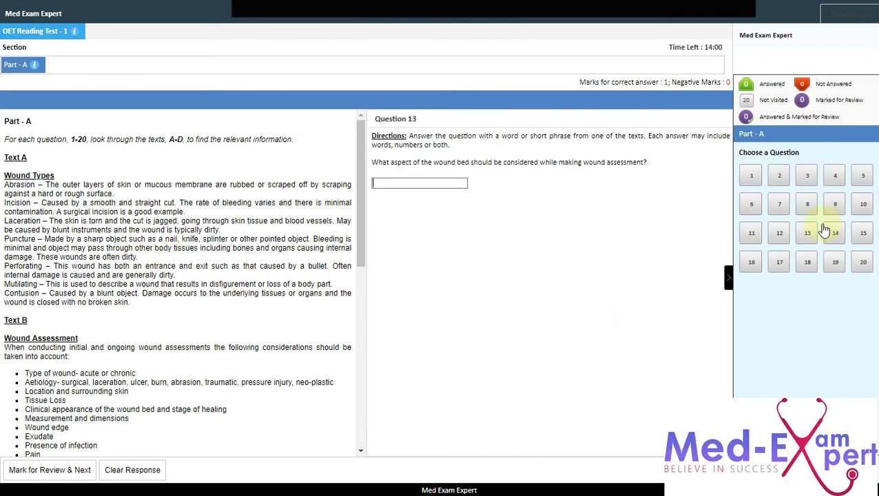
{"action": "left_click", "coordinate": [861, 242]}
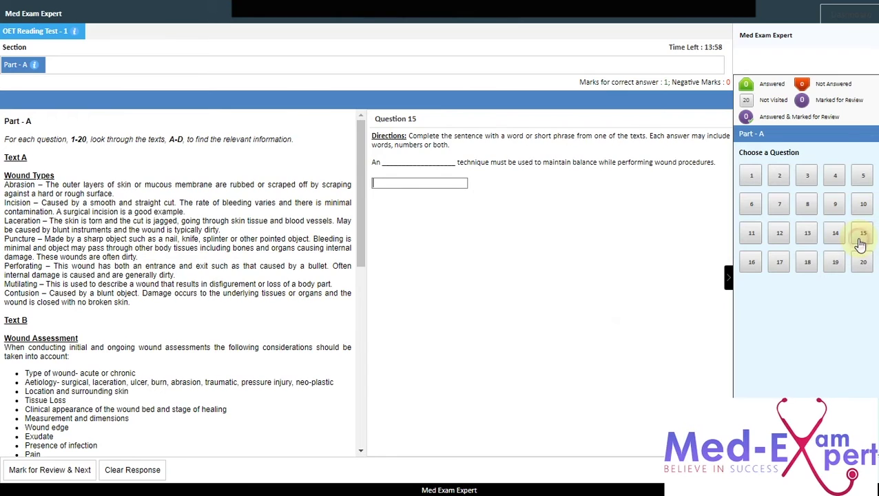
{"action": "left_click", "coordinate": [863, 262]}
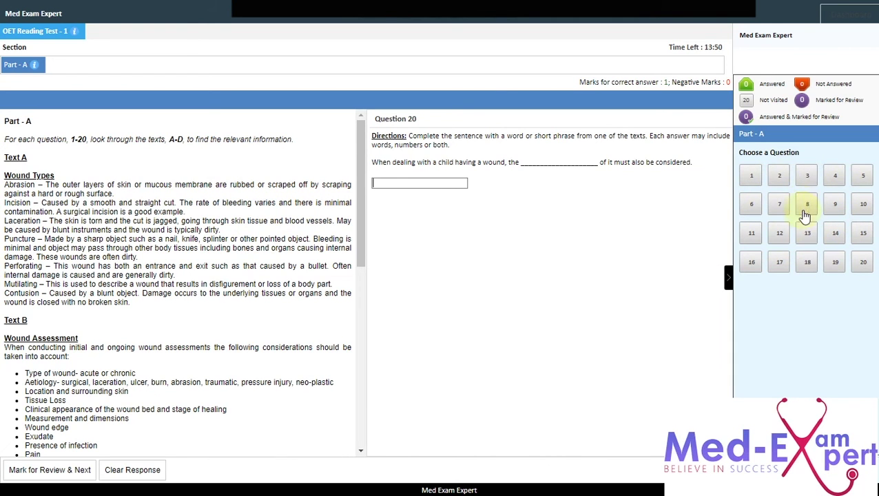
{"action": "left_click", "coordinate": [752, 181]}
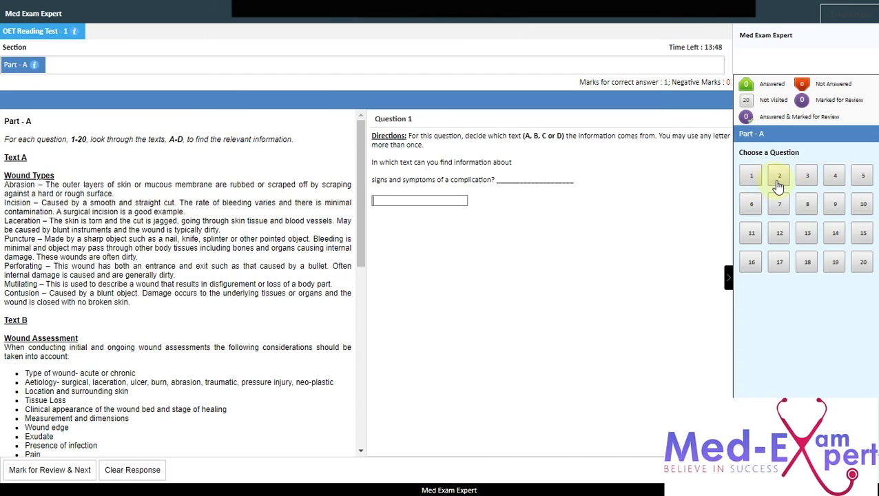
{"action": "left_click", "coordinate": [778, 181]}
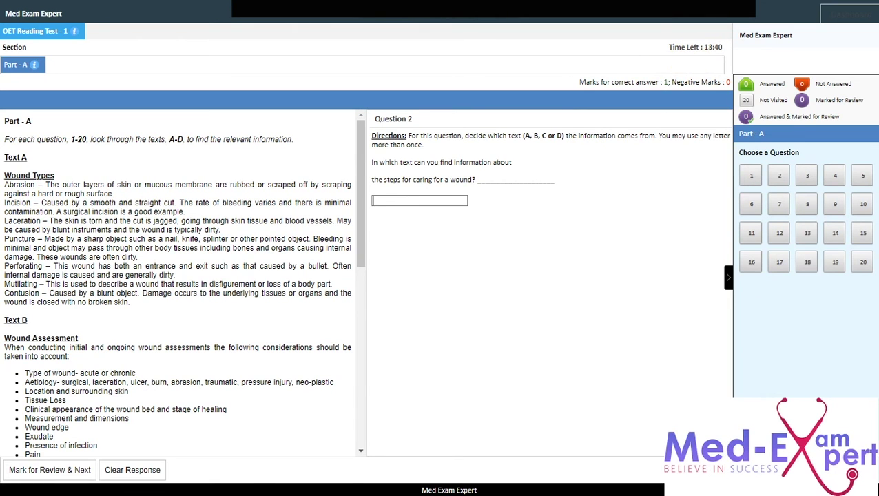
Finish and submit Part A to reach the Parts B & C instructions.
{"action": "key", "text": "Escape"}
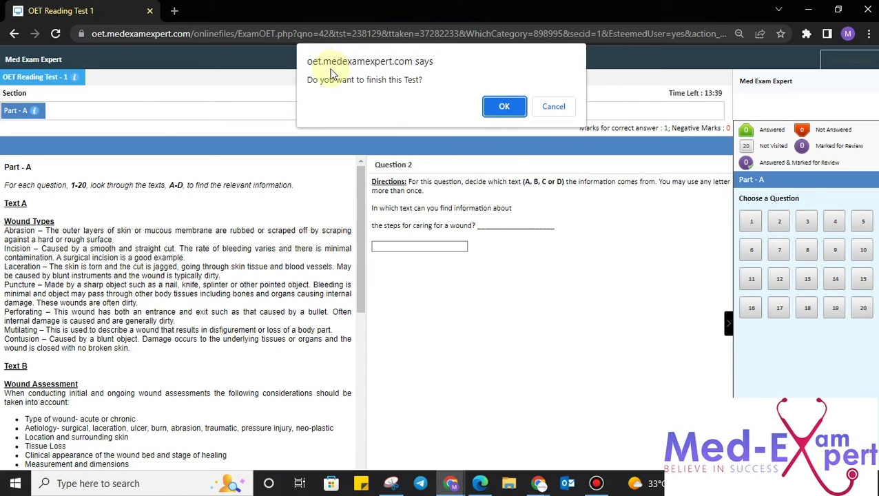
{"action": "left_click", "coordinate": [505, 108]}
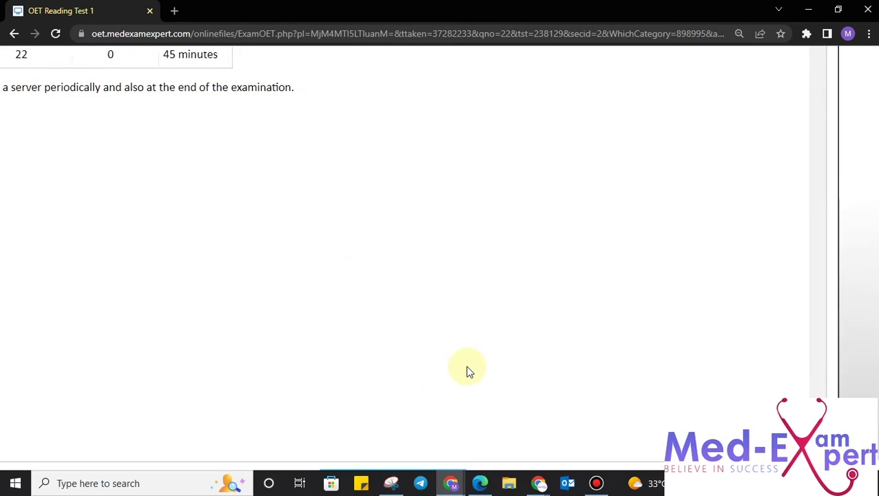
Start Parts B & C, answer Q21 with C and Q22 with B, jump to Question 42, then ask to finish.
{"action": "left_click", "coordinate": [404, 425]}
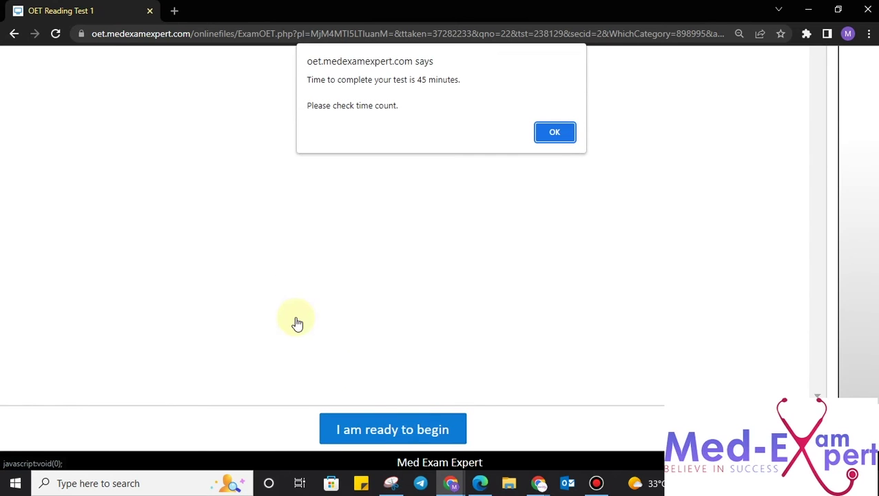
{"action": "left_click", "coordinate": [555, 132]}
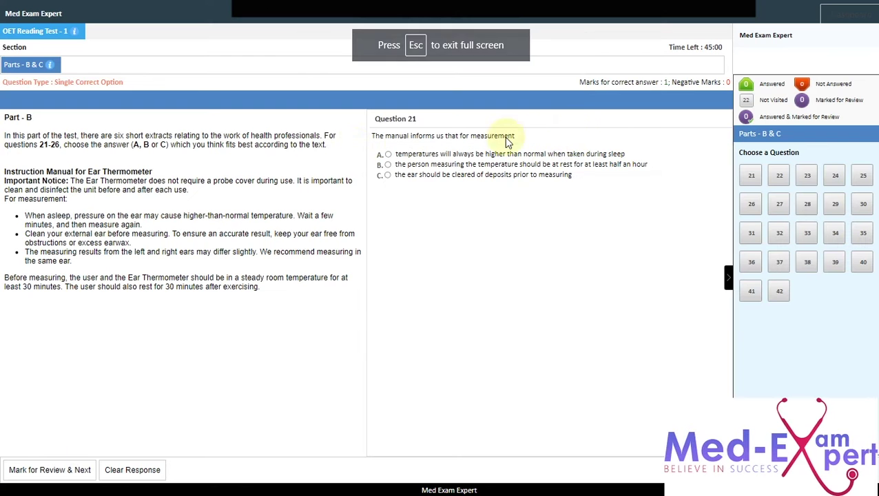
{"action": "mouse_move", "coordinate": [3, 97]}
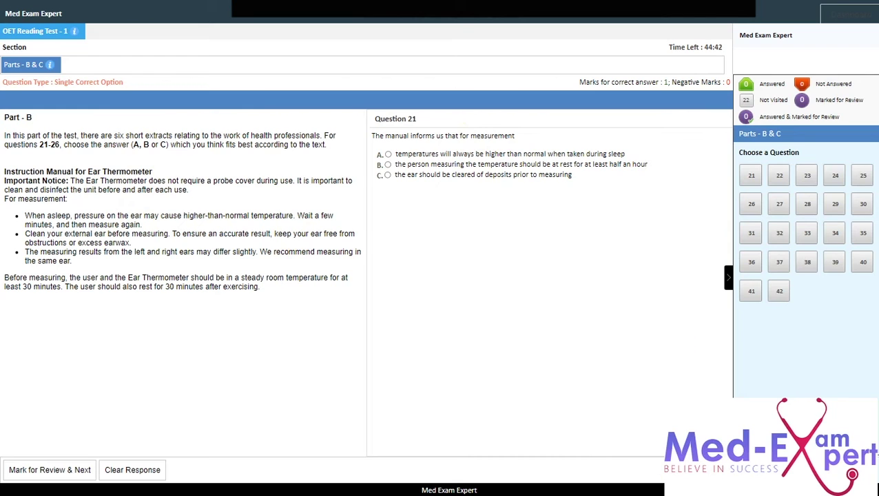
{"action": "left_click", "coordinate": [426, 176]}
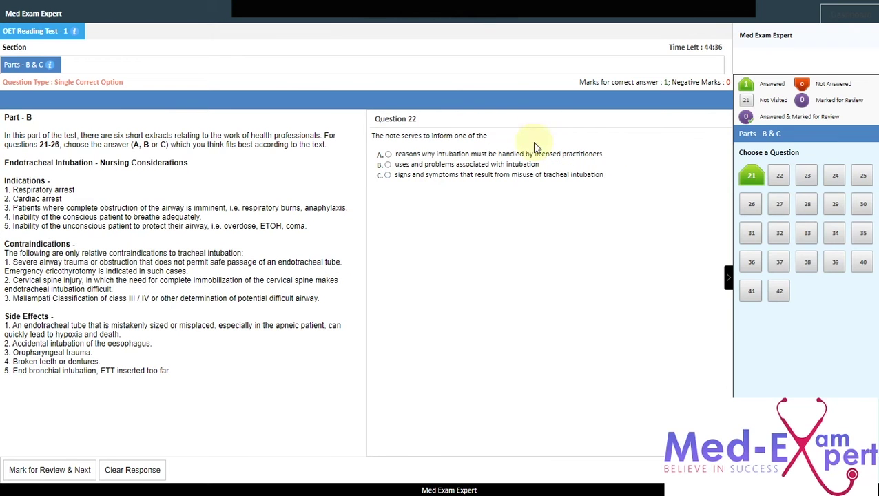
{"action": "left_click", "coordinate": [512, 167]}
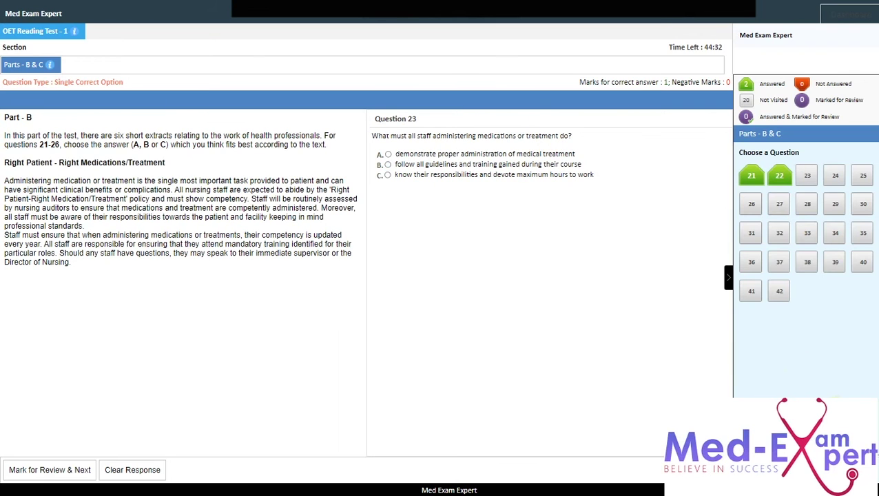
{"action": "left_click", "coordinate": [779, 291]}
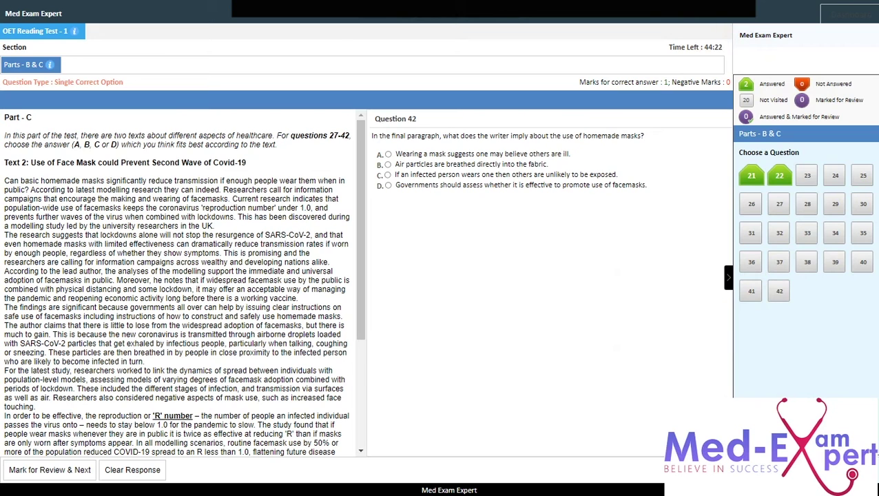
{"action": "key", "text": "Escape"}
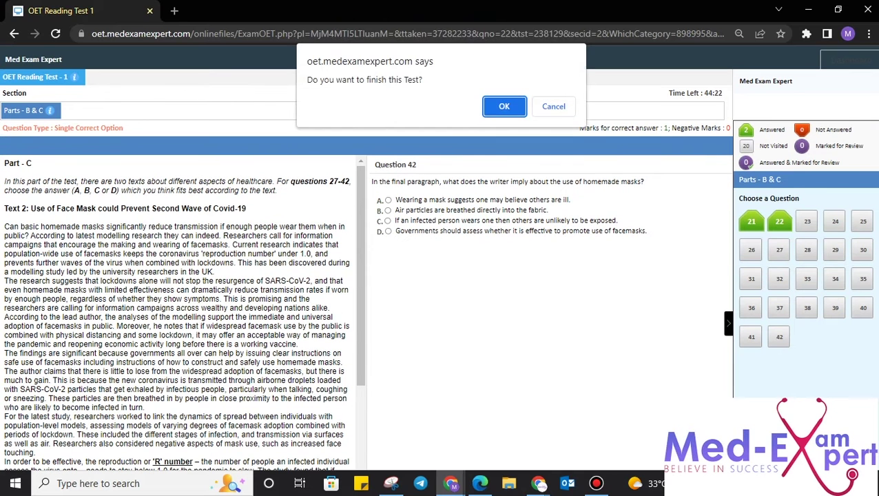
Submit Reading Test 1, compare suggested and given answers, and open the analytics showing a Reading score of 110.
{"action": "left_click", "coordinate": [509, 107]}
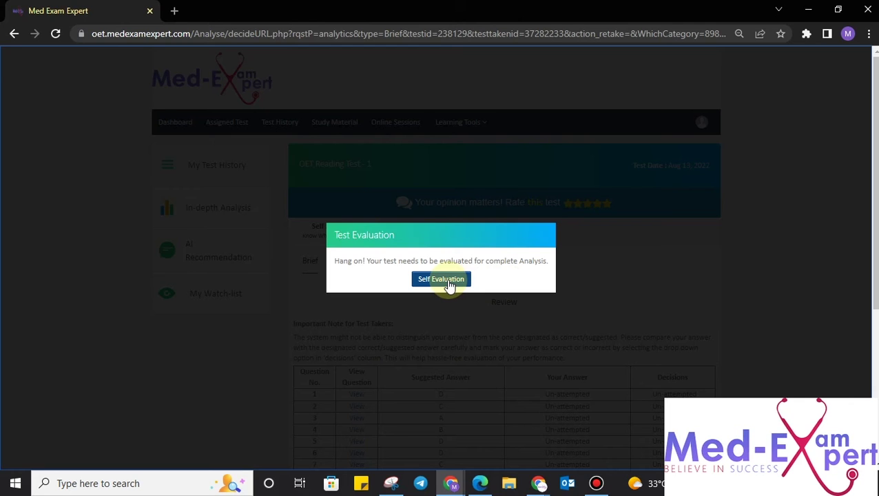
{"action": "left_click", "coordinate": [441, 279]}
{"action": "scroll", "coordinate": [689, 372], "scroll_direction": "down", "scroll_amount": 3}
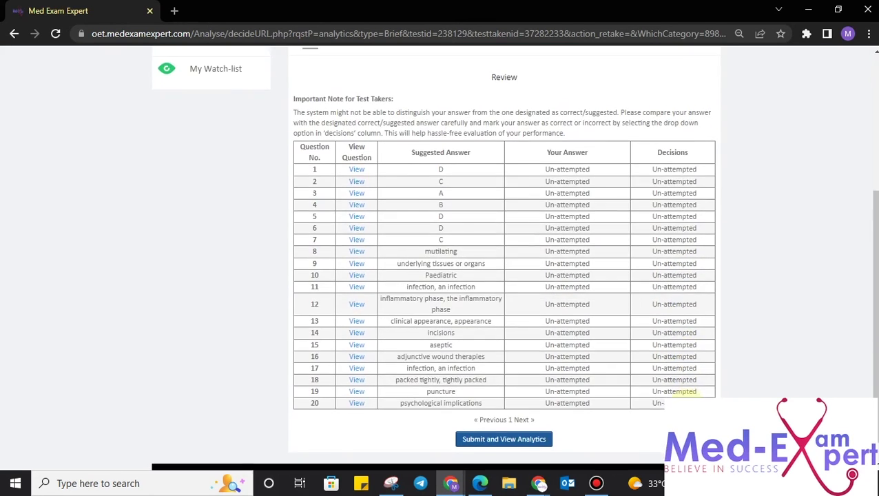
{"action": "scroll", "coordinate": [504, 275], "scroll_direction": "down", "scroll_amount": 1}
{"action": "scroll", "coordinate": [505, 275], "scroll_direction": "up", "scroll_amount": 3}
{"action": "scroll", "coordinate": [504, 276], "scroll_direction": "down", "scroll_amount": 2}
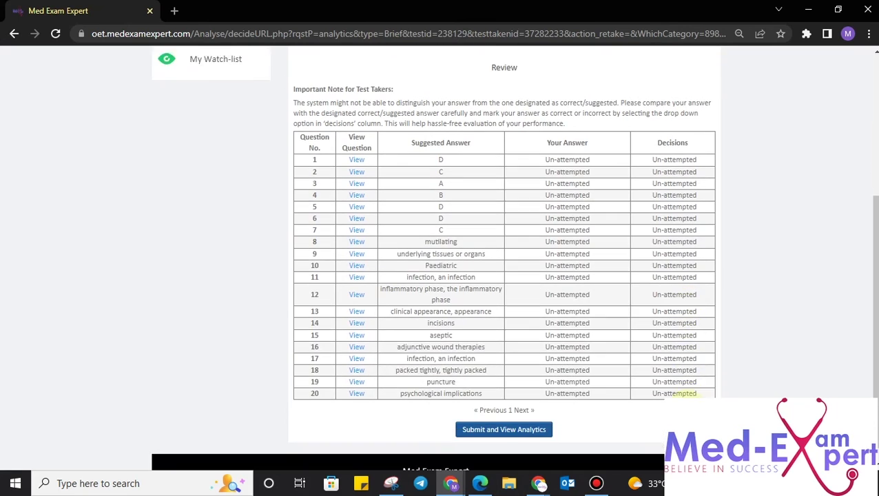
{"action": "scroll", "coordinate": [678, 393], "scroll_direction": "down", "scroll_amount": 1}
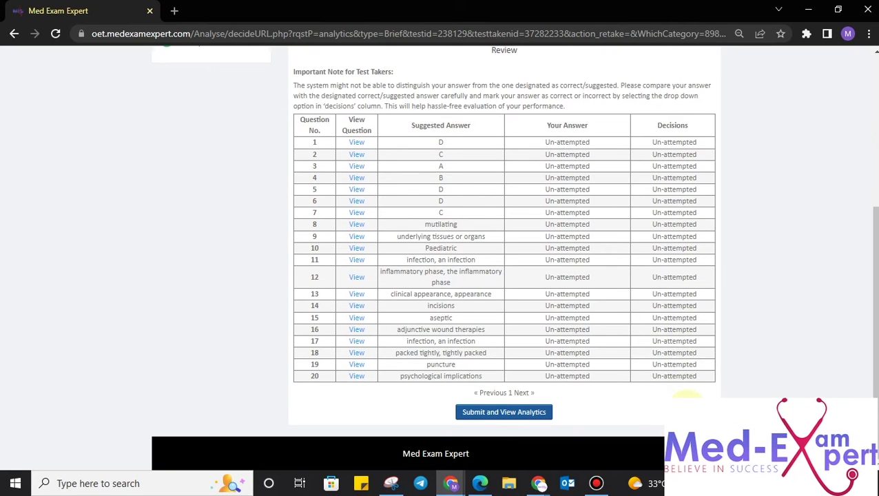
{"action": "left_click", "coordinate": [505, 416]}
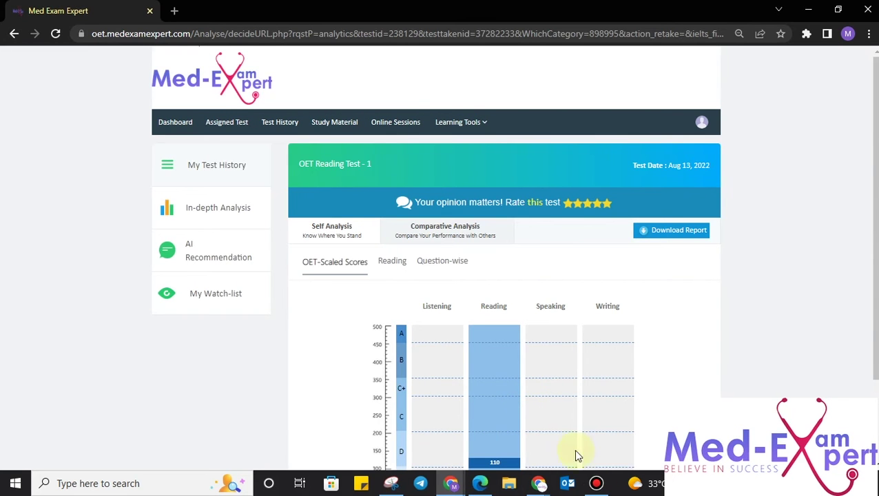
Scroll through the OET-Scaled Scores chart and return to the student Dashboard.
{"action": "scroll", "coordinate": [563, 326], "scroll_direction": "down", "scroll_amount": 2}
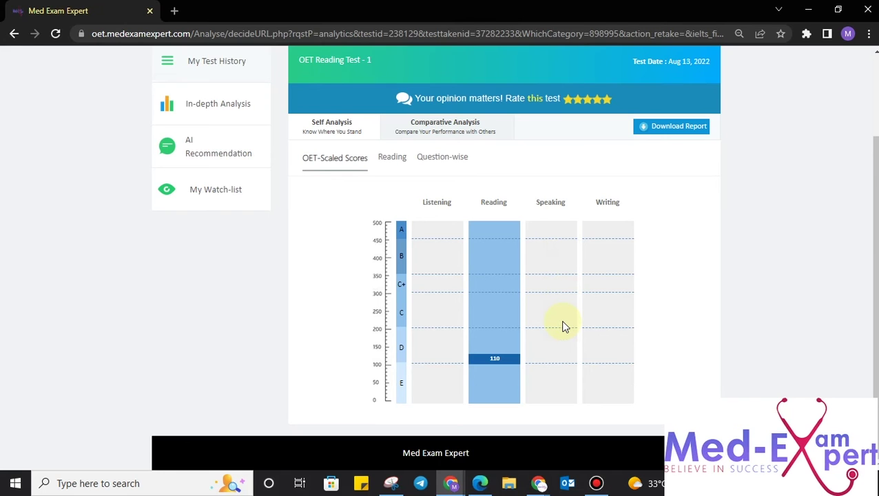
{"action": "scroll", "coordinate": [564, 326], "scroll_direction": "up", "scroll_amount": 2}
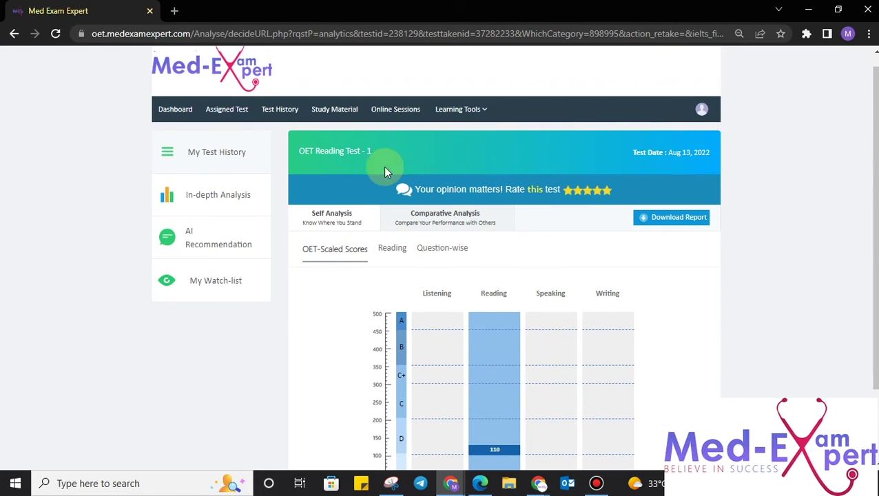
{"action": "scroll", "coordinate": [407, 253], "scroll_direction": "down", "scroll_amount": 2}
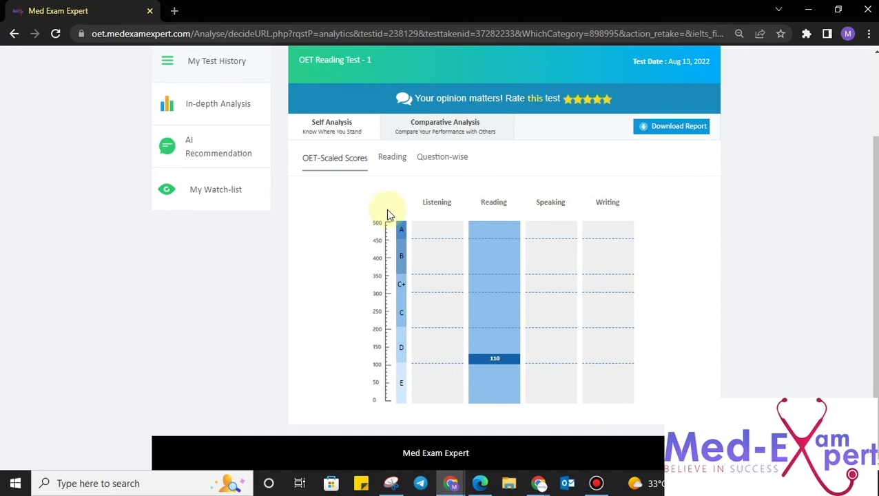
{"action": "left_click", "coordinate": [254, 153]}
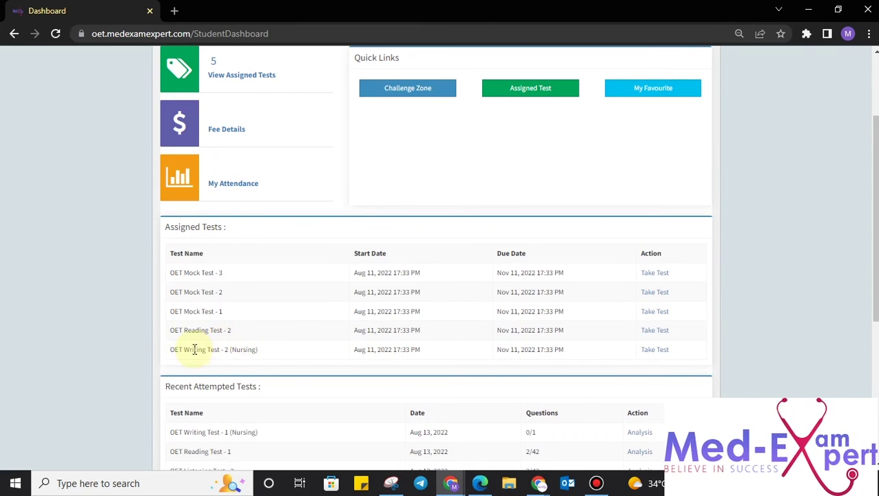
Open OET Writing Test - 2 (Nursing) from Assigned Tests and start it after reading the instructions.
{"action": "scroll", "coordinate": [615, 367], "scroll_direction": "up", "scroll_amount": 5, "text": "ctrl"}
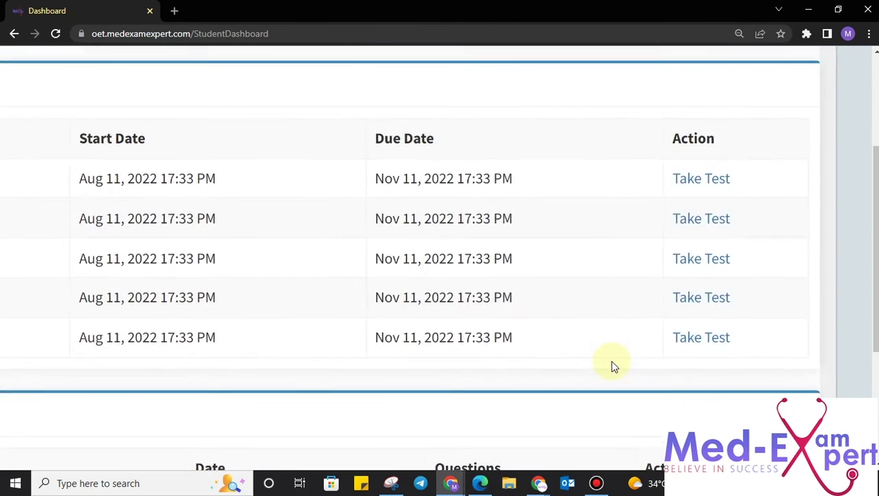
{"action": "left_click", "coordinate": [712, 339]}
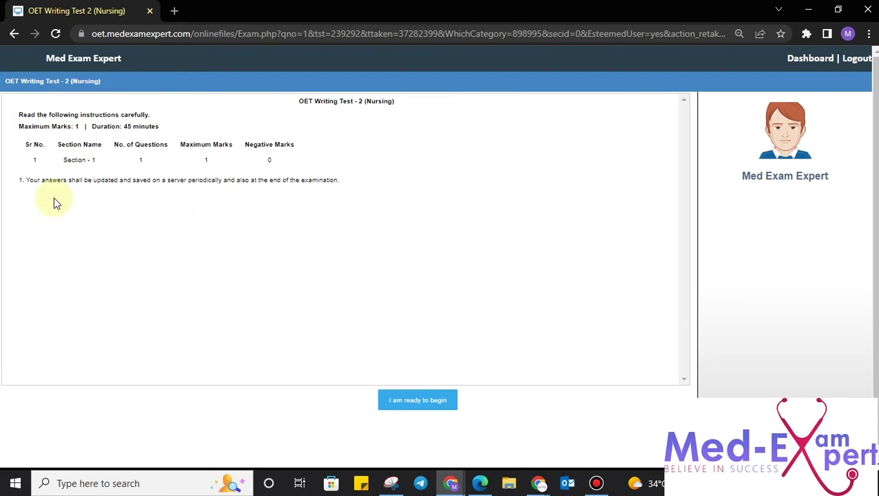
{"action": "scroll", "coordinate": [93, 160], "scroll_direction": "up", "scroll_amount": 1, "text": "ctrl"}
{"action": "scroll", "coordinate": [94, 160], "scroll_direction": "up", "scroll_amount": 2, "text": "ctrl"}
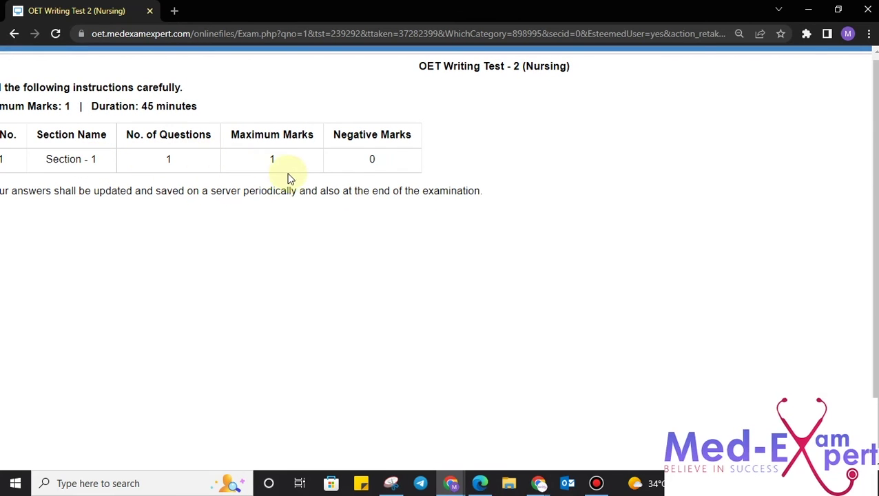
{"action": "scroll", "coordinate": [293, 173], "scroll_direction": "down", "scroll_amount": 4, "text": "ctrl"}
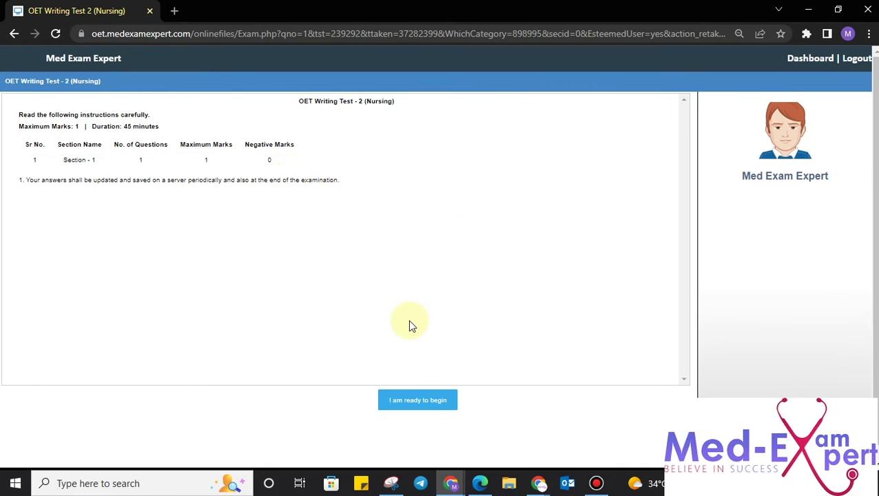
{"action": "scroll", "coordinate": [446, 443], "scroll_direction": "up", "scroll_amount": 4, "text": "ctrl"}
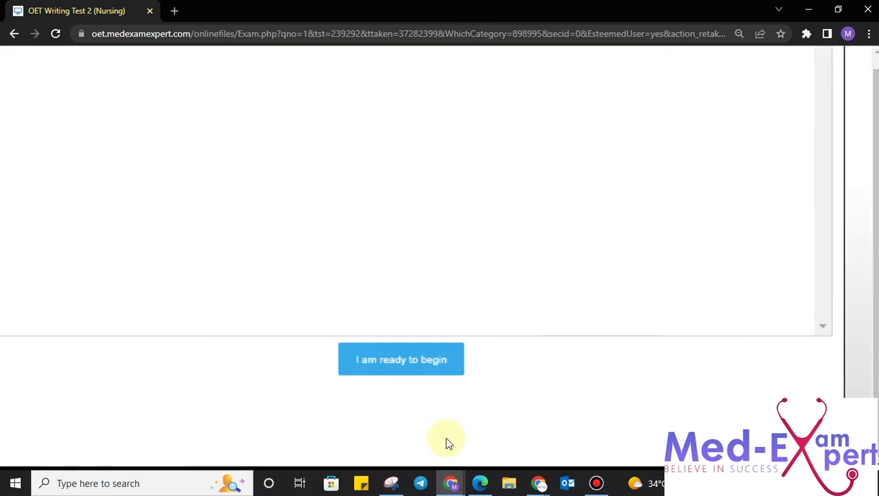
{"action": "left_click", "coordinate": [404, 351]}
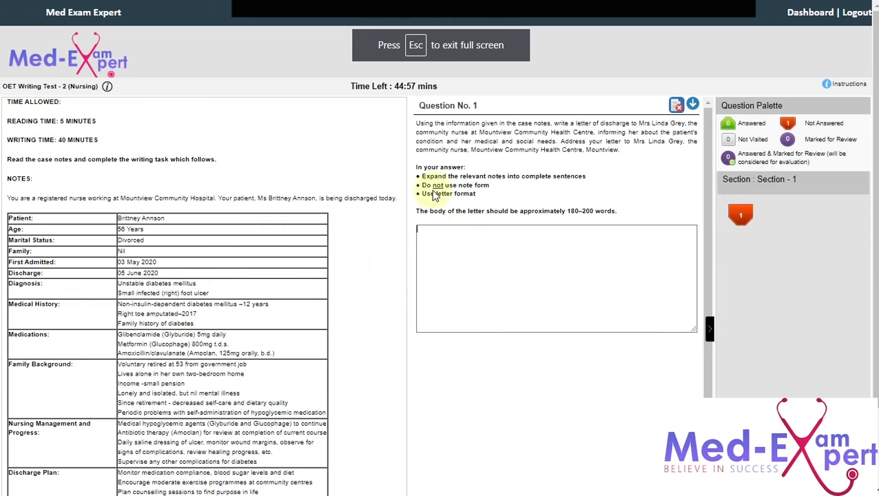
Begin the writing test and read through the discharge-letter case notes.
{"action": "left_click", "coordinate": [177, 239]}
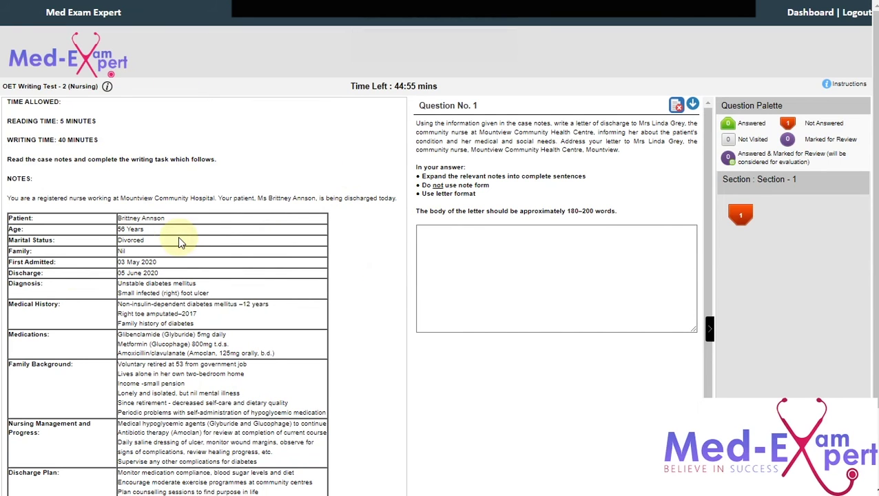
{"action": "scroll", "coordinate": [166, 234], "scroll_direction": "down", "scroll_amount": 3}
{"action": "scroll", "coordinate": [220, 234], "scroll_direction": "up", "scroll_amount": 3}
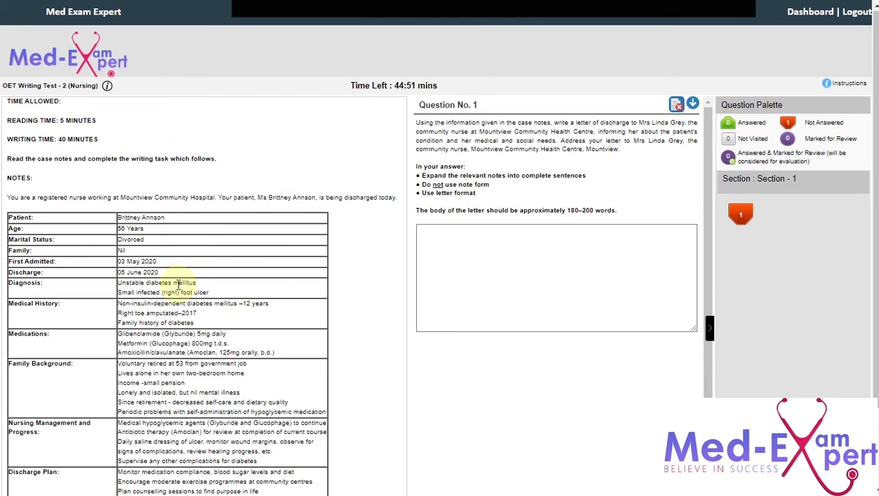
{"action": "scroll", "coordinate": [118, 203], "scroll_direction": "down", "scroll_amount": 2}
{"action": "scroll", "coordinate": [118, 206], "scroll_direction": "up", "scroll_amount": 2}
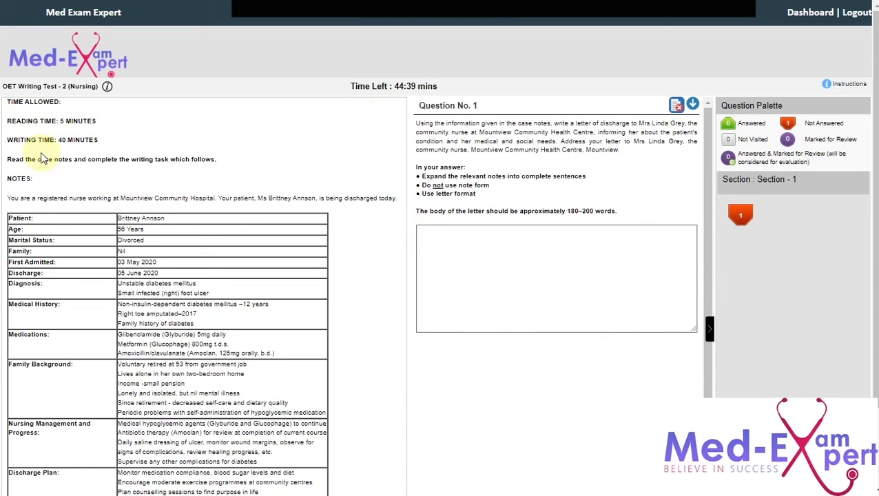
{"action": "scroll", "coordinate": [198, 271], "scroll_direction": "down", "scroll_amount": 1}
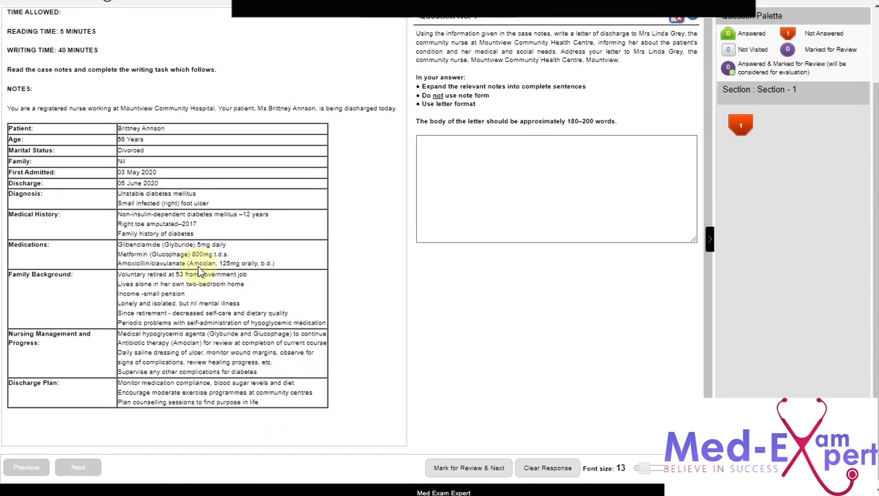
{"action": "scroll", "coordinate": [198, 271], "scroll_direction": "up", "scroll_amount": 1}
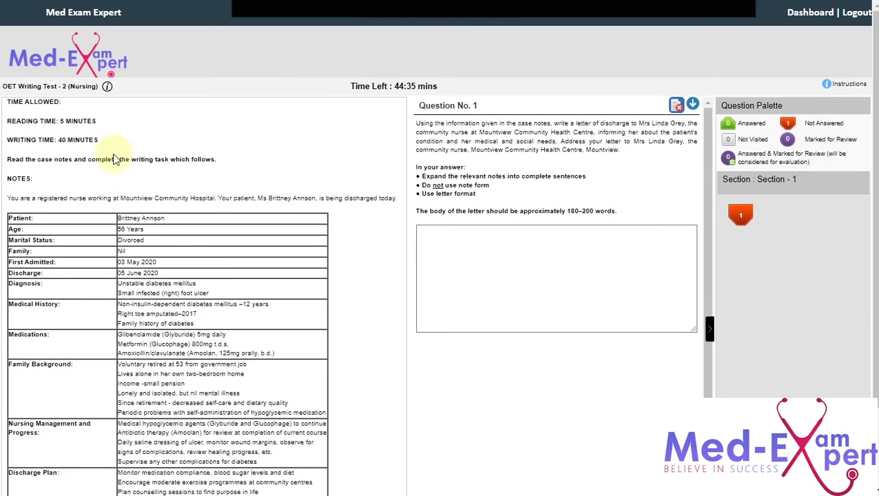
Enter a short placeholder response in the discharge-letter answer box.
{"action": "left_click", "coordinate": [441, 248]}
{"action": "left_click", "coordinate": [444, 244]}
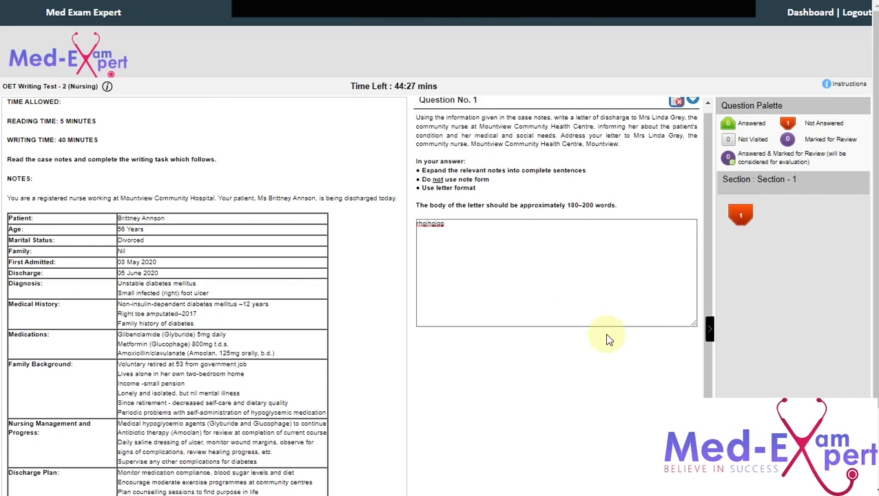
{"action": "scroll", "coordinate": [612, 333], "scroll_direction": "down", "scroll_amount": 2}
{"action": "scroll", "coordinate": [765, 396], "scroll_direction": "down", "scroll_amount": 2}
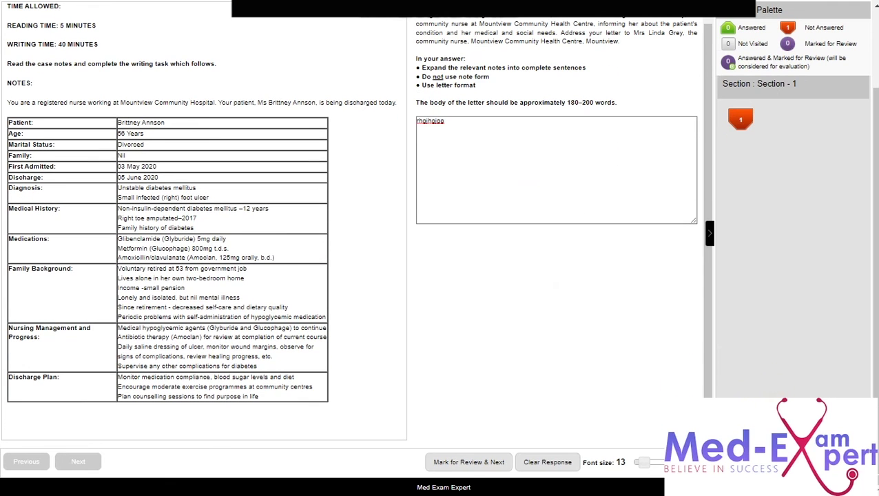
Finish and submit Writing Test 2 (Nursing) and open its self-evaluation.
{"action": "key", "text": "Escape"}
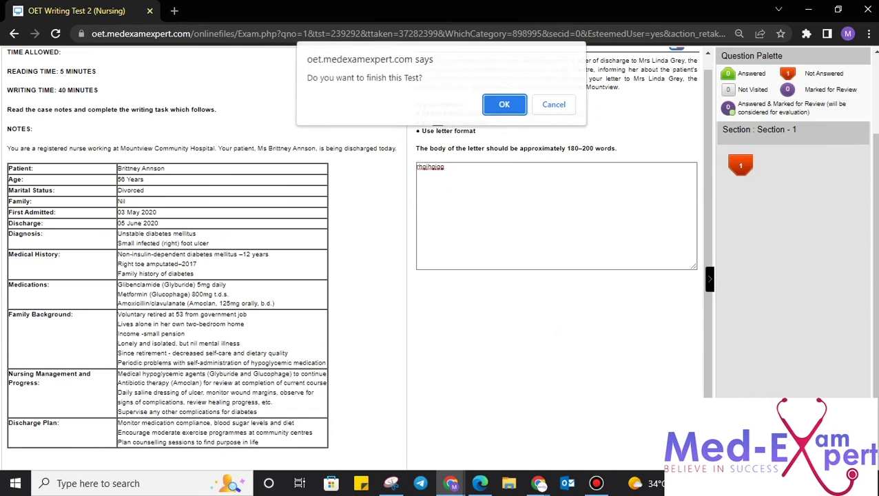
{"action": "left_click", "coordinate": [505, 107]}
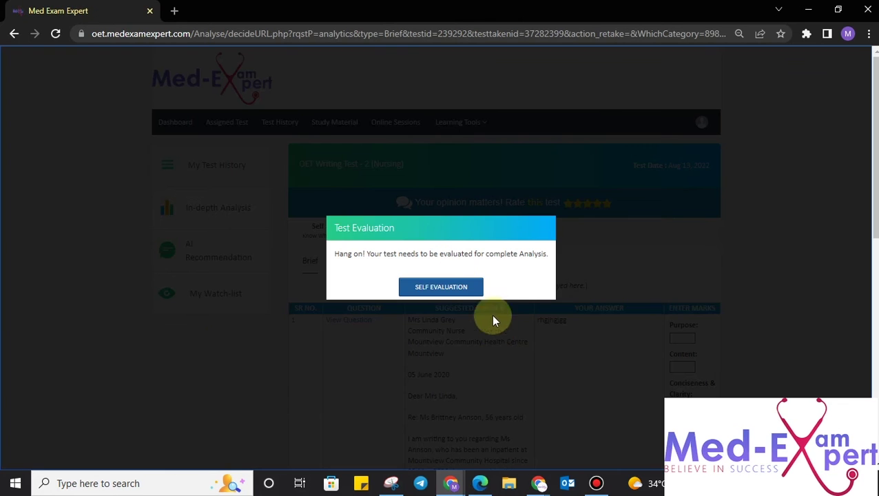
{"action": "left_click", "coordinate": [443, 291]}
Review the suggested letter and marking criteria, then attempt to submit the self-evaluation marks.
{"action": "scroll", "coordinate": [603, 363], "scroll_direction": "down", "scroll_amount": 2}
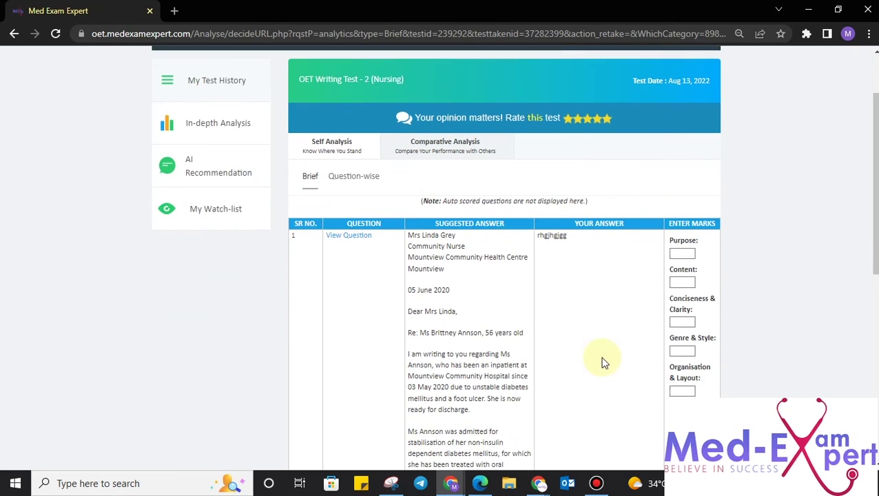
{"action": "scroll", "coordinate": [685, 324], "scroll_direction": "down", "scroll_amount": 2}
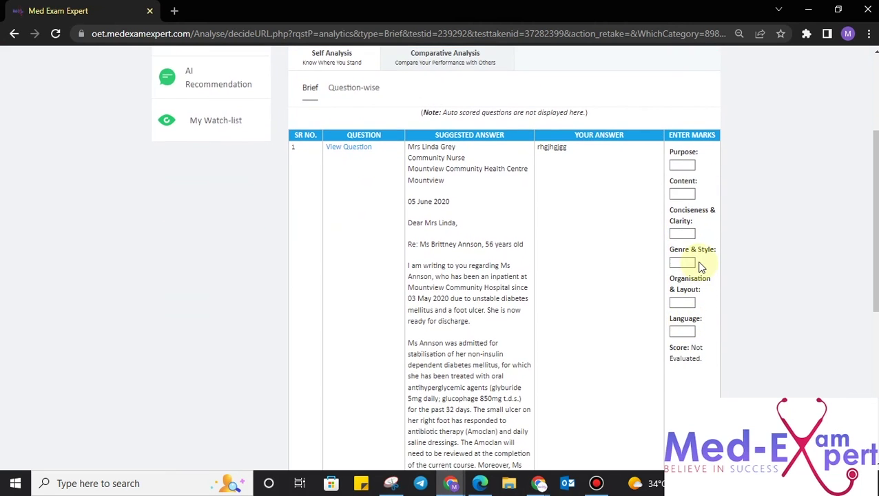
{"action": "scroll", "coordinate": [698, 265], "scroll_direction": "down", "scroll_amount": 3}
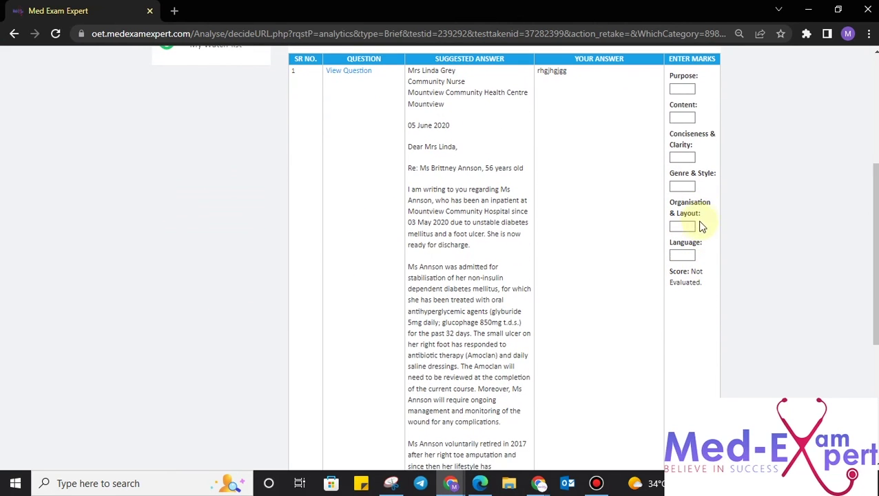
{"action": "scroll", "coordinate": [698, 234], "scroll_direction": "down", "scroll_amount": 2}
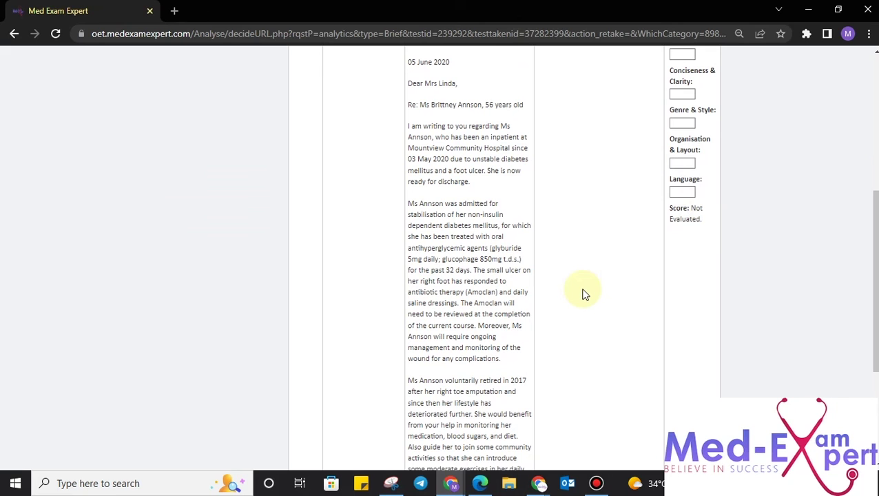
{"action": "scroll", "coordinate": [582, 294], "scroll_direction": "up", "scroll_amount": 3}
{"action": "scroll", "coordinate": [583, 294], "scroll_direction": "down", "scroll_amount": 6}
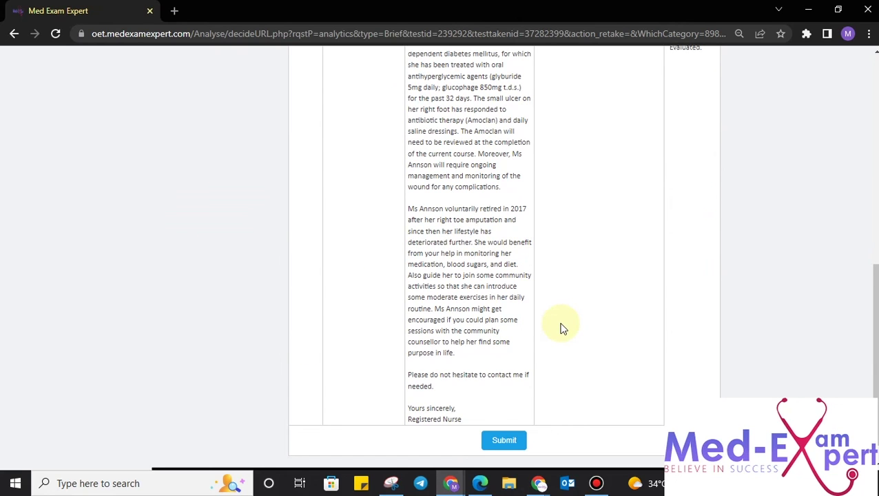
{"action": "left_click", "coordinate": [514, 443]}
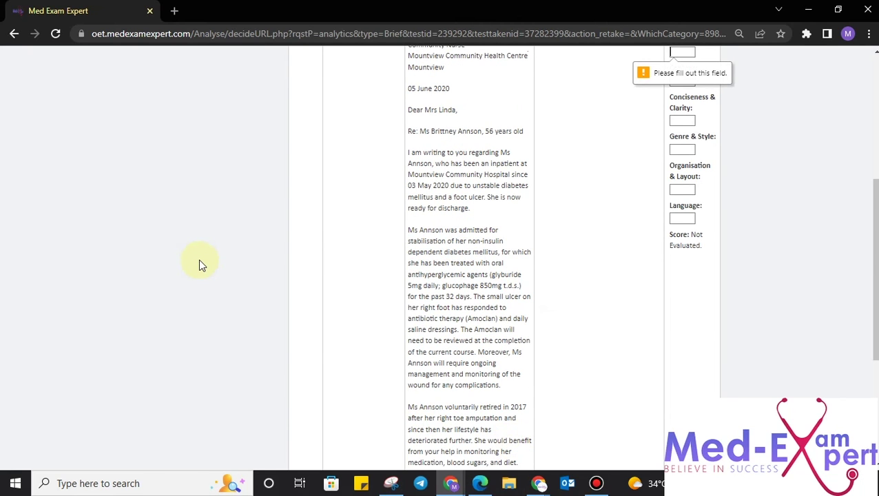
{"action": "scroll", "coordinate": [262, 237], "scroll_direction": "up", "scroll_amount": 5}
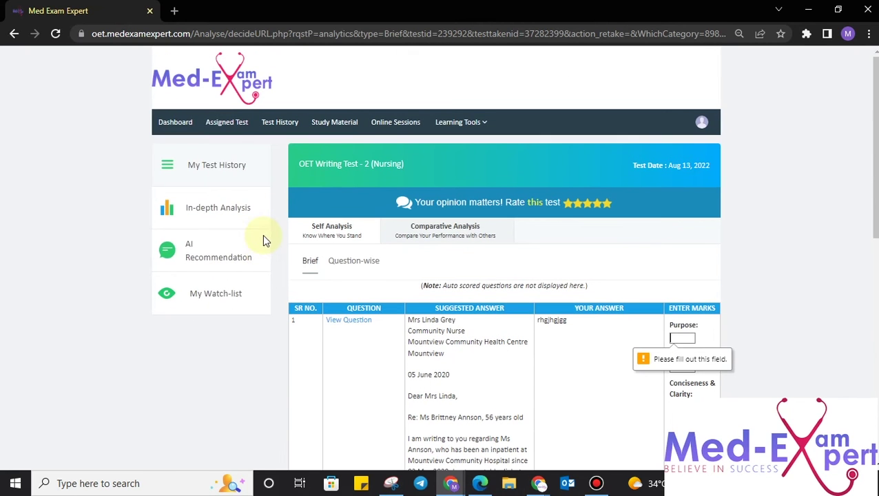
Return to the Dashboard and find Writing Test 2 (Nursing) among Recent Attempted Tests.
{"action": "left_click", "coordinate": [169, 125]}
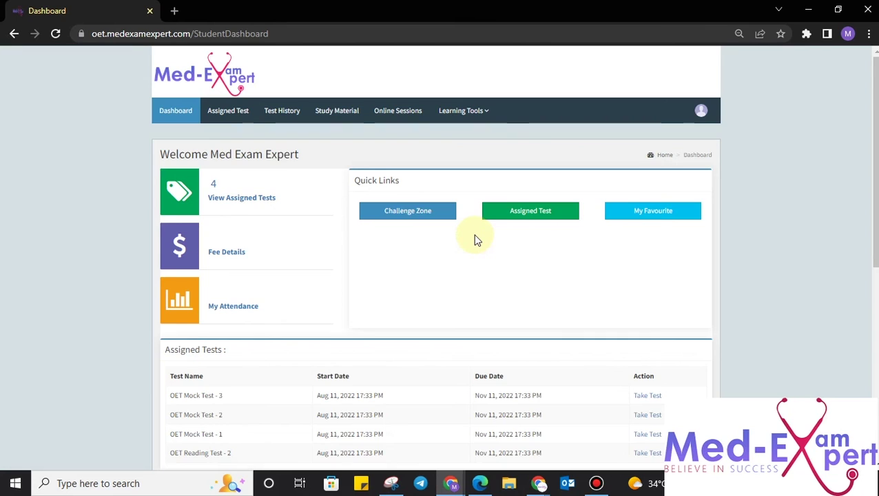
{"action": "scroll", "coordinate": [475, 239], "scroll_direction": "down", "scroll_amount": 2}
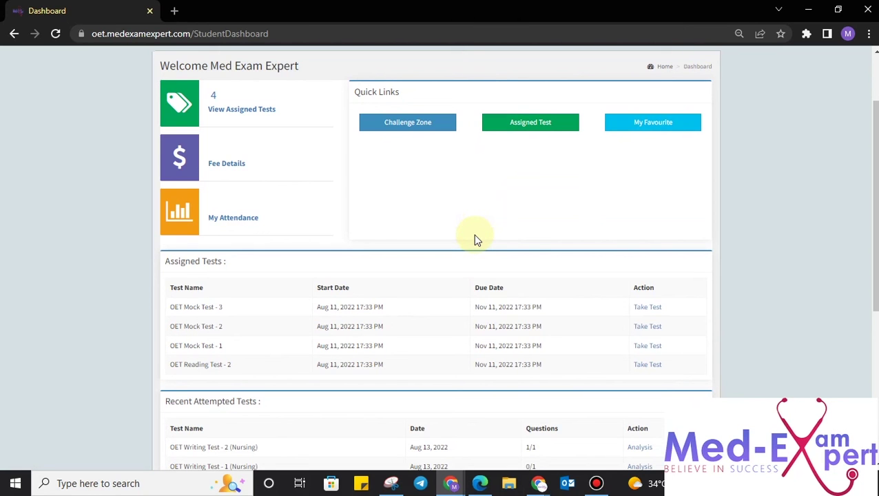
{"action": "scroll", "coordinate": [593, 333], "scroll_direction": "up", "scroll_amount": 2}
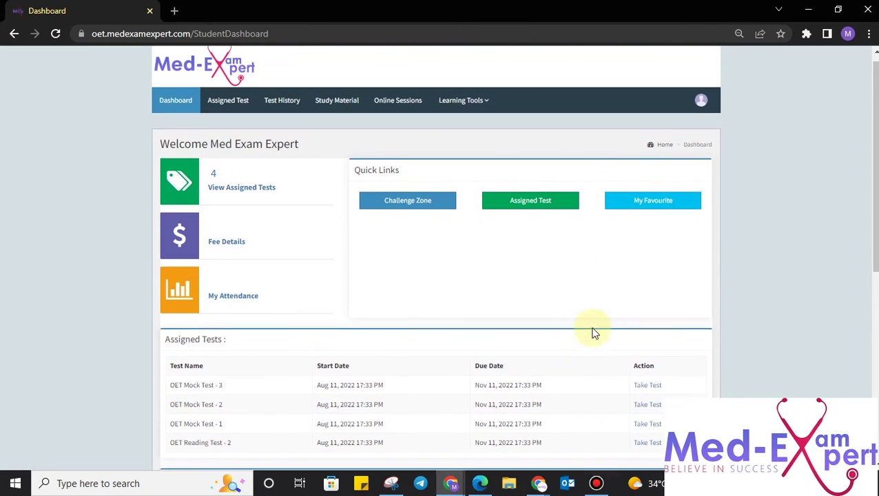